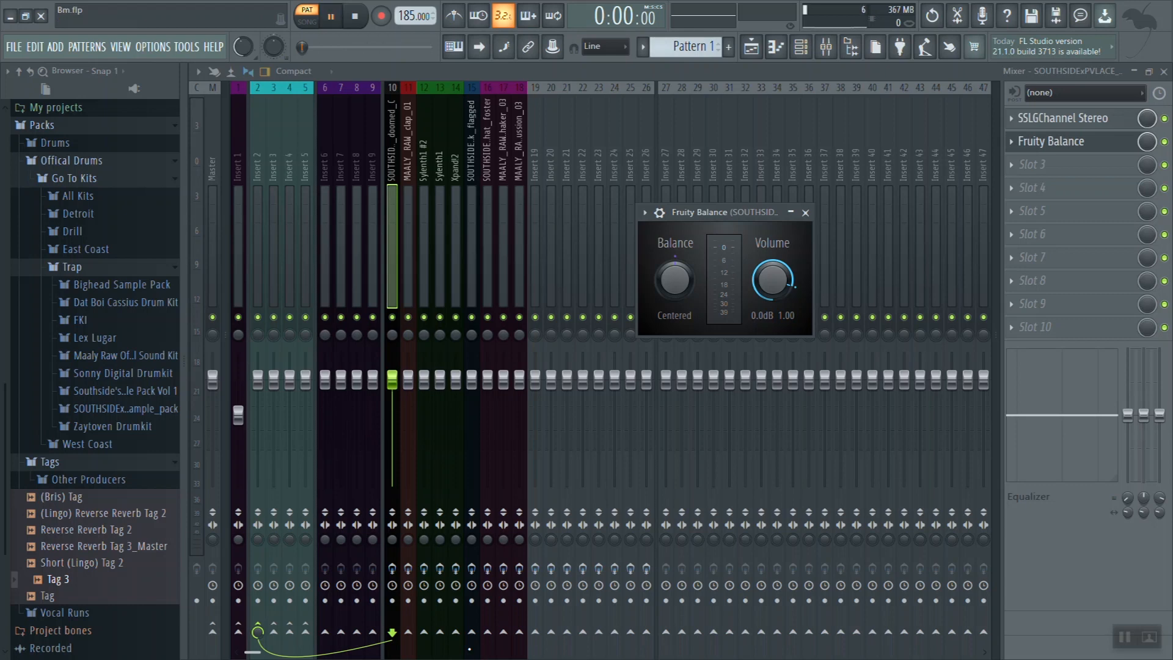
Step: Play the pattern without effects, then enable the effect slots on mixer tracks 10 to 18
key("space")
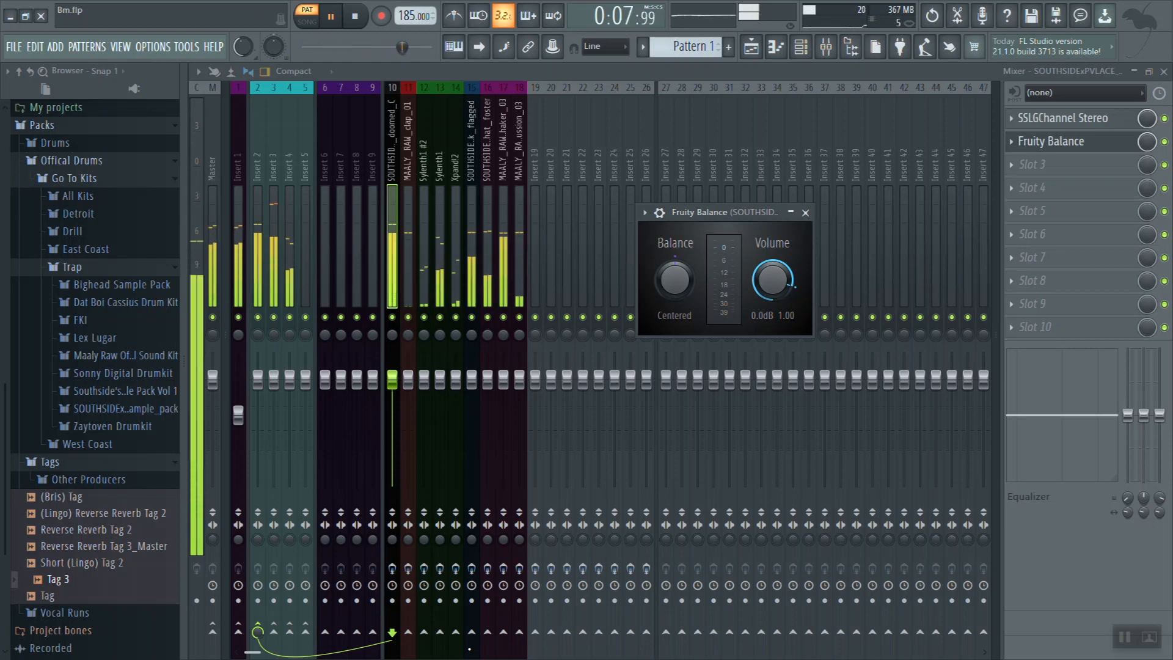
key("space")
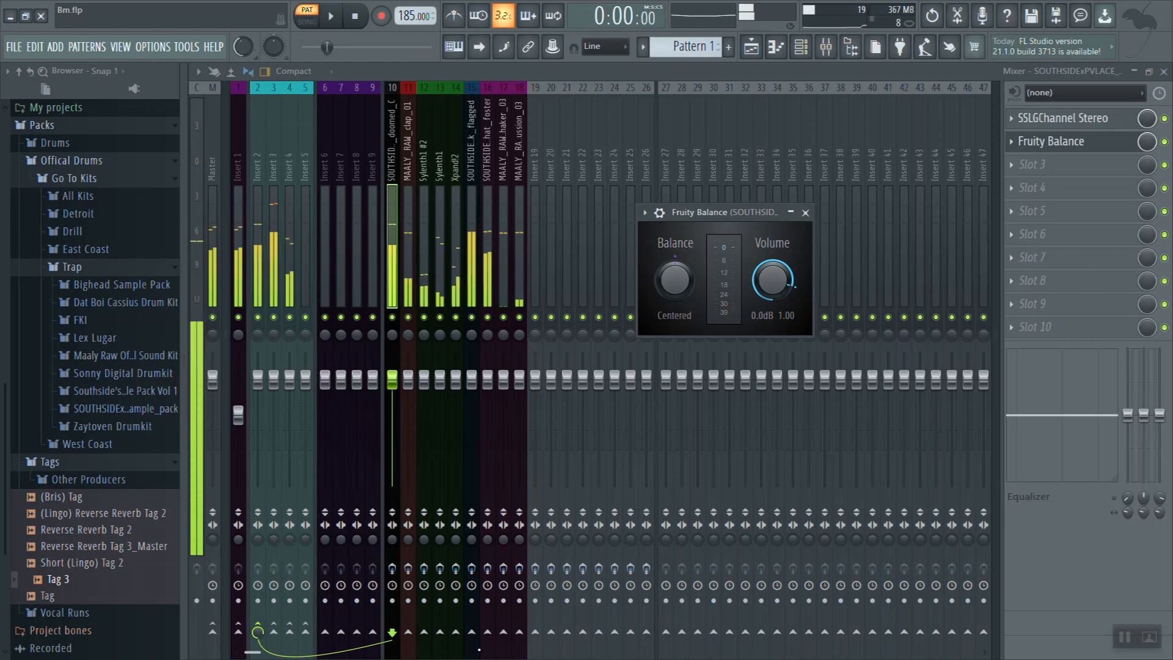
left_click(392, 568)
left_click(408, 568)
left_click(424, 568)
left_click(440, 568)
left_click(456, 569)
left_click(472, 568)
left_click(488, 568)
left_click(504, 568)
left_click(519, 568)
left_click(440, 568)
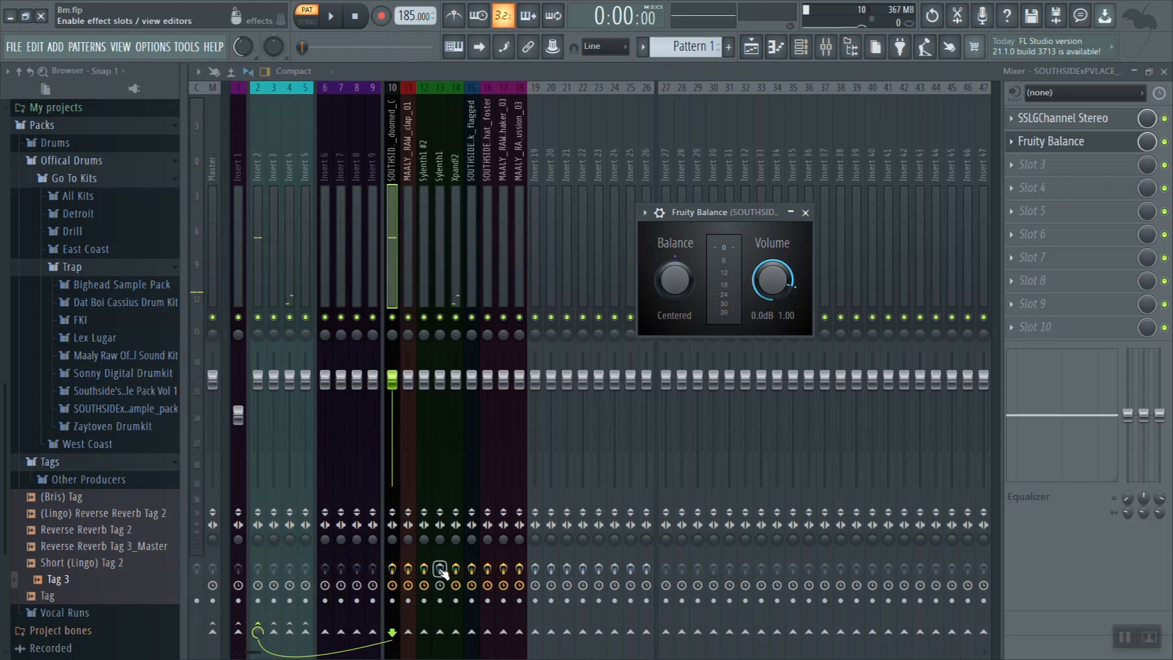
Step: Play the pattern with the effect slots on tracks 10 to 18 enabled to compare the levels
key("space")
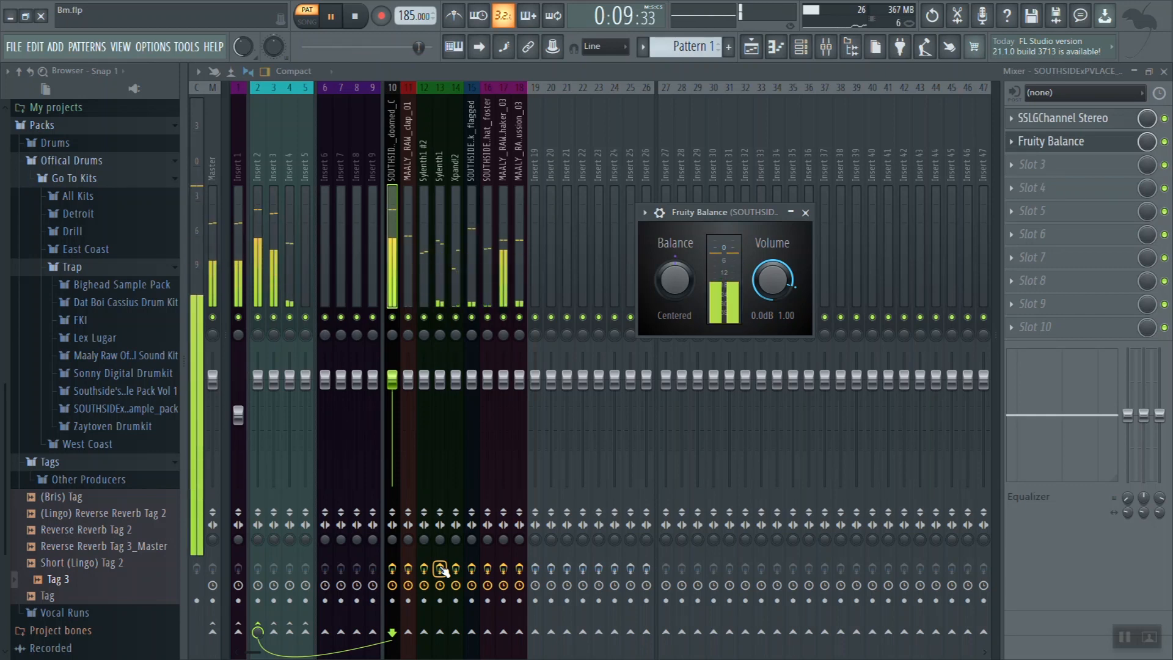
key("space")
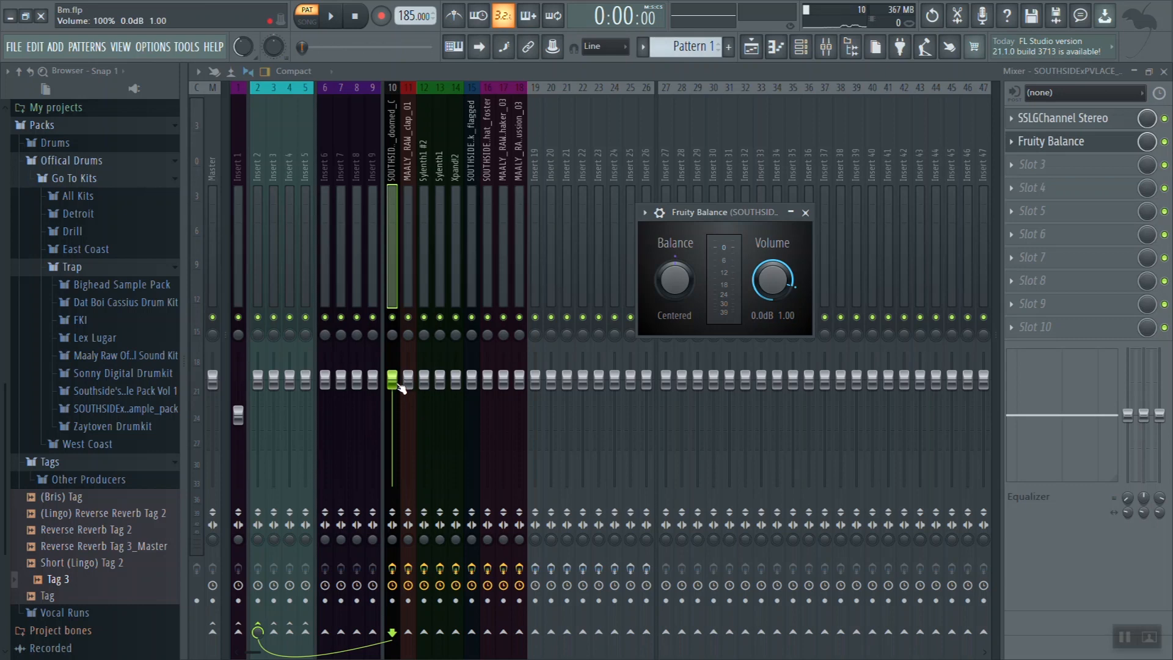
key("Escape")
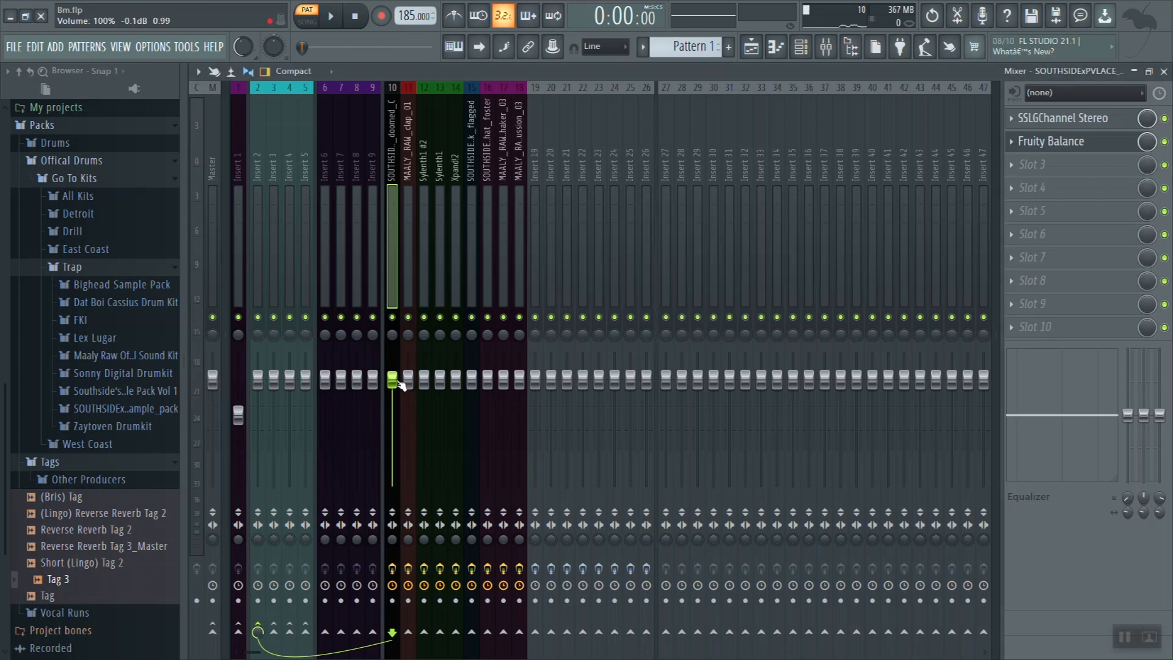
Step: Open the 808 track's SSLGChannel Stereo and play the pattern to check its input meter
left_click(409, 380)
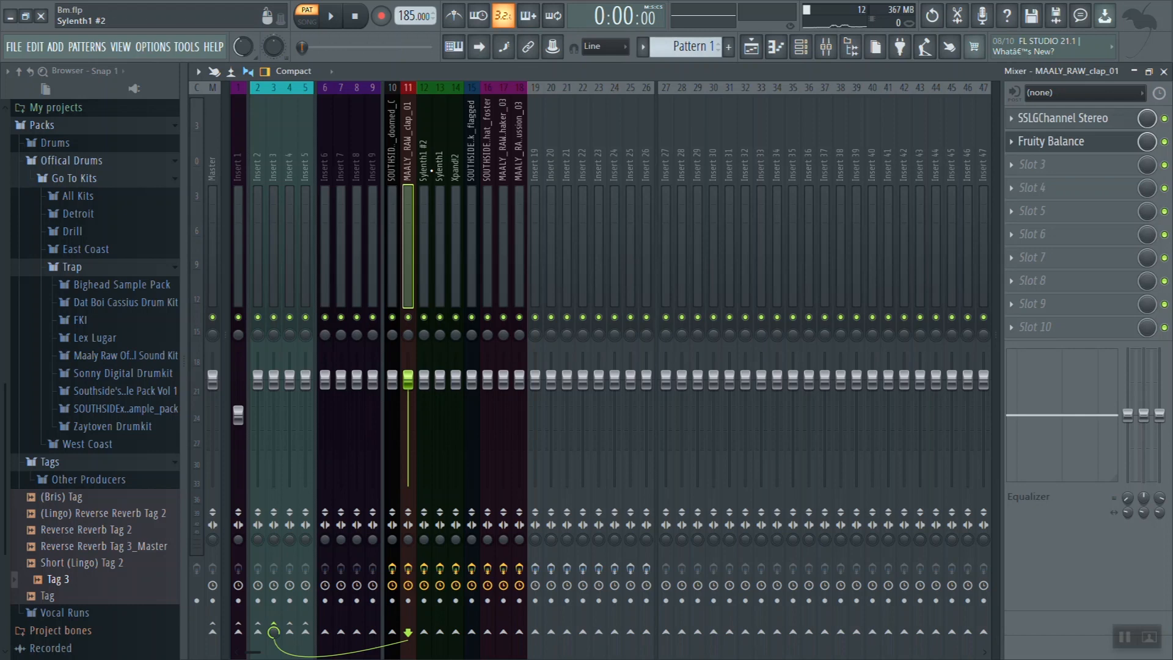
left_click(392, 153)
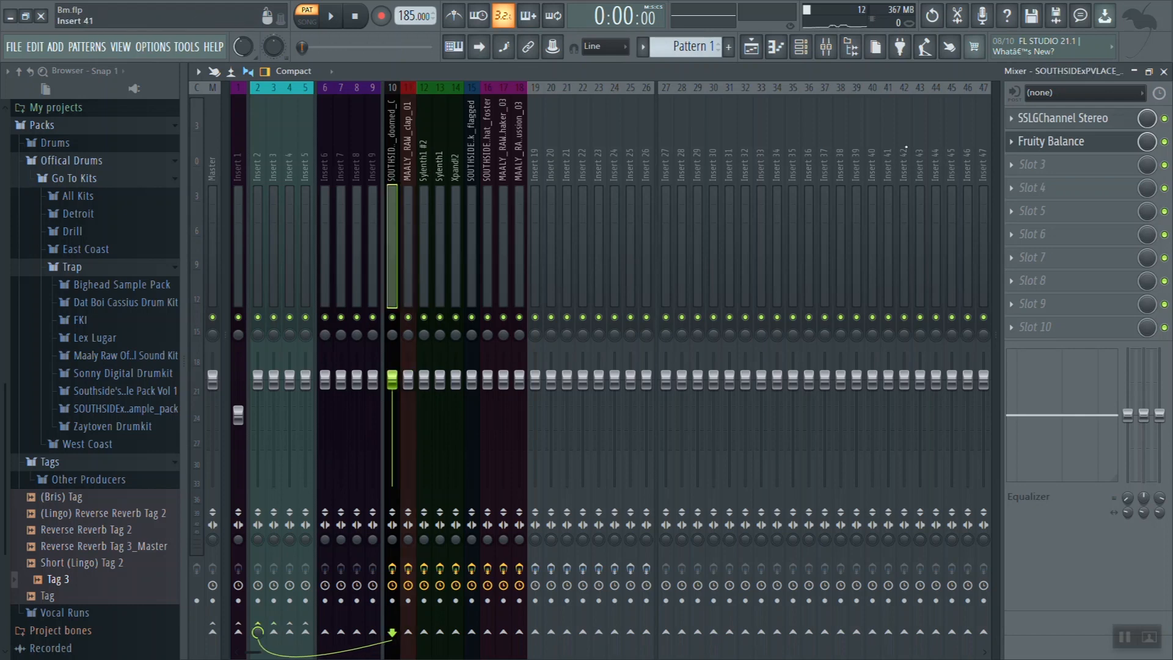
left_click(1032, 122)
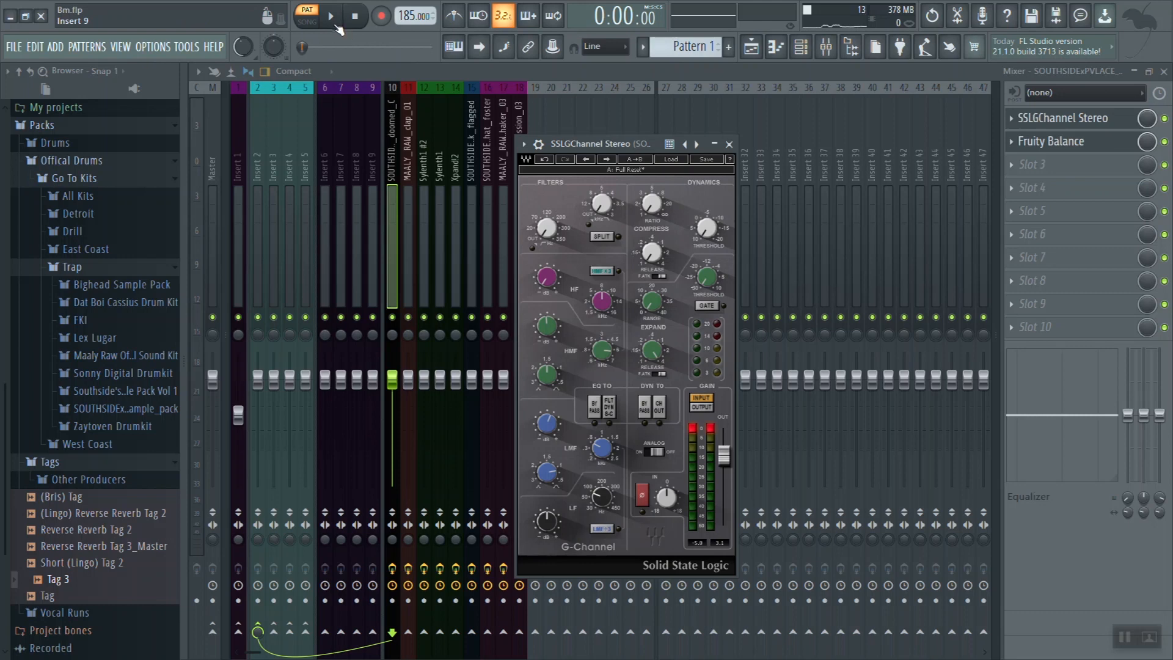
left_click(333, 23)
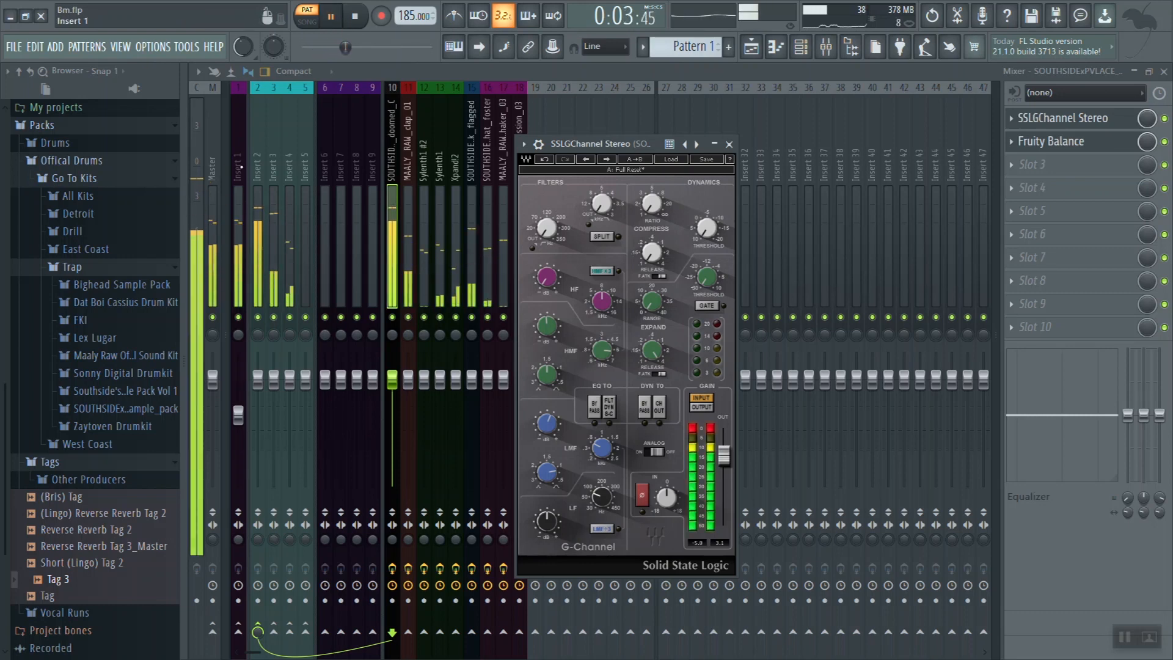
key("space")
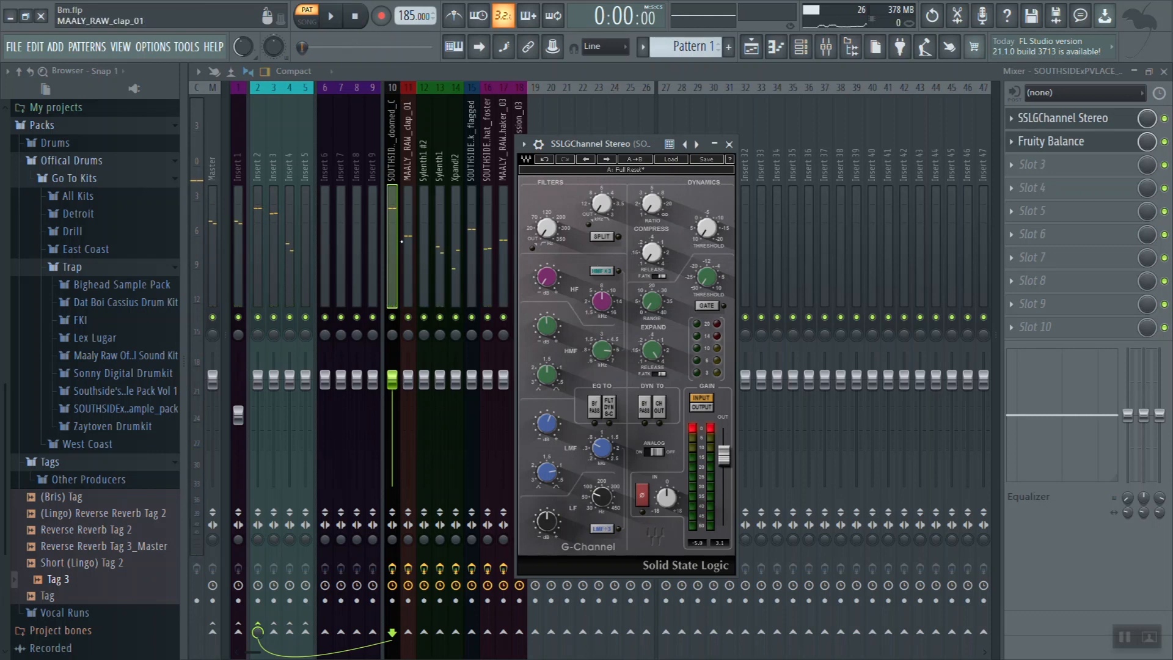
Step: Lower the faders of mixer tracks 10 to 18 together to about -8.8 dB, then return them to 0 dB
left_click_drag(416, 198, 526, 177)
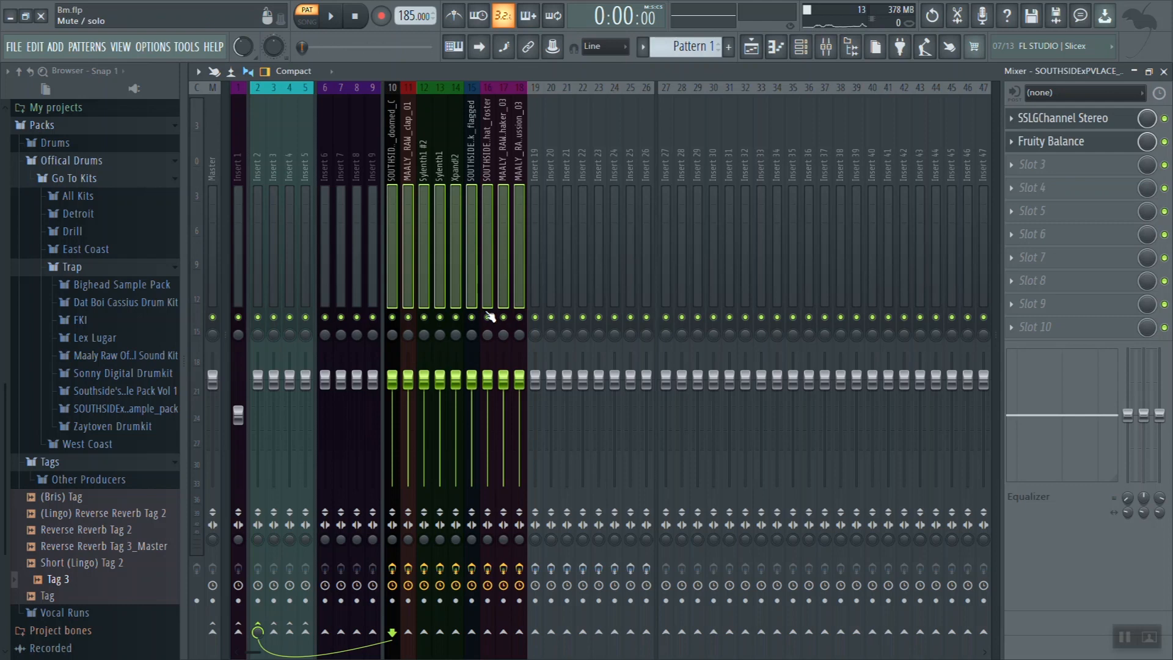
left_click_drag(455, 385, 456, 418)
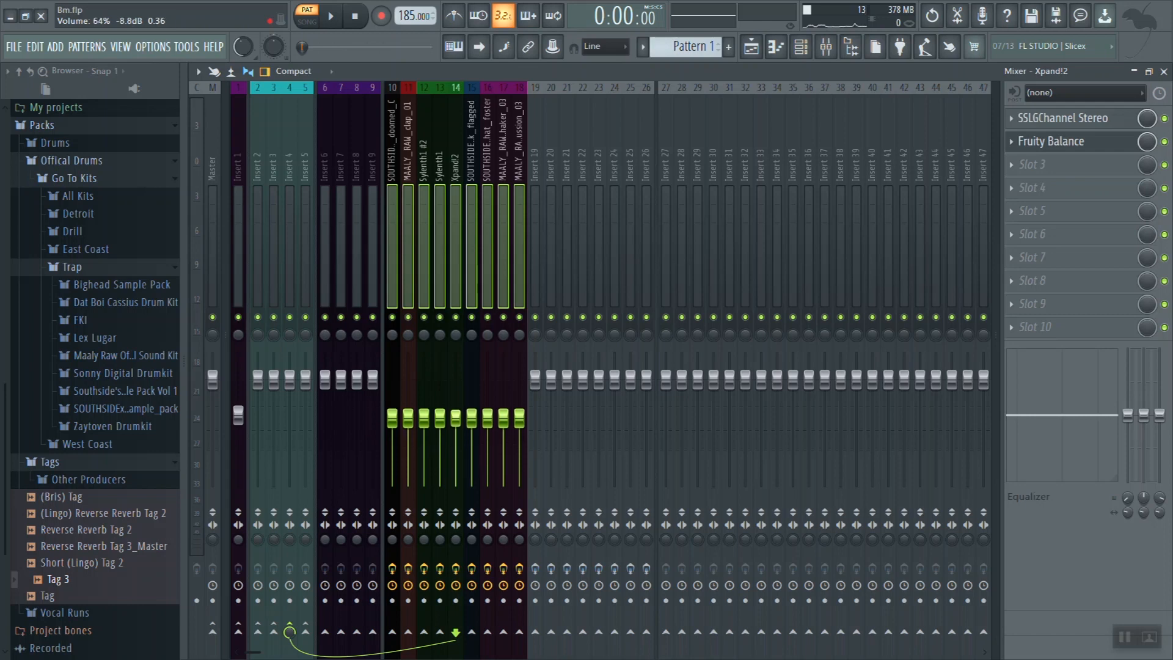
left_click_drag(455, 418, 456, 379)
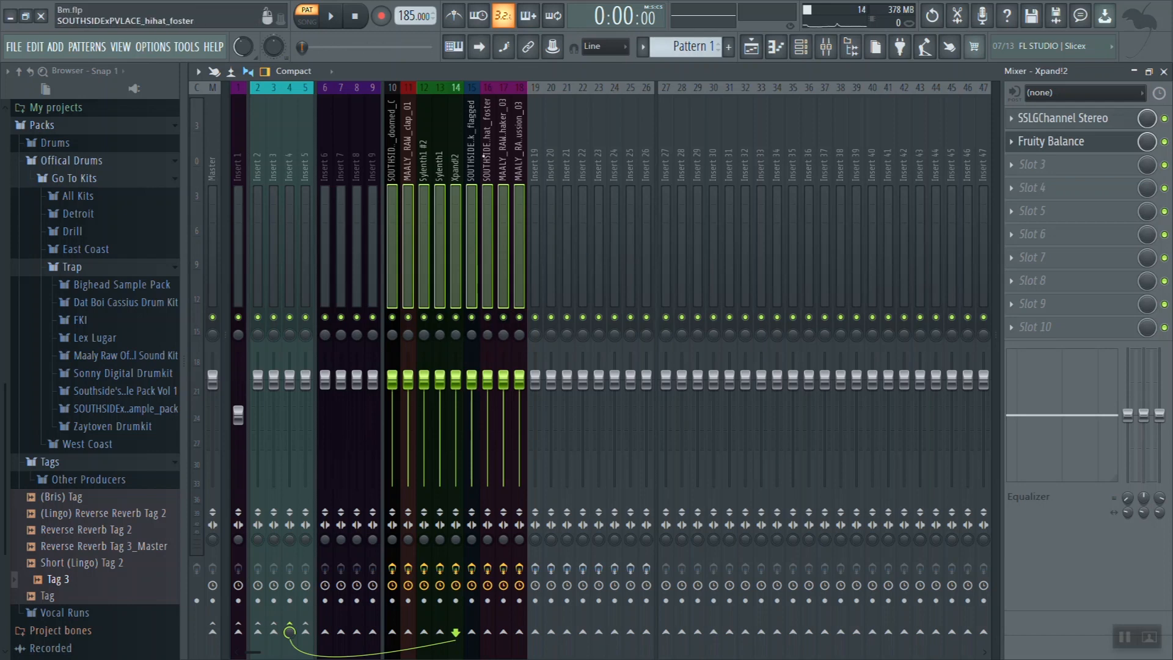
Step: Disable the effect slots on mixer tracks 10 to 18
left_click(476, 165)
left_click(408, 165)
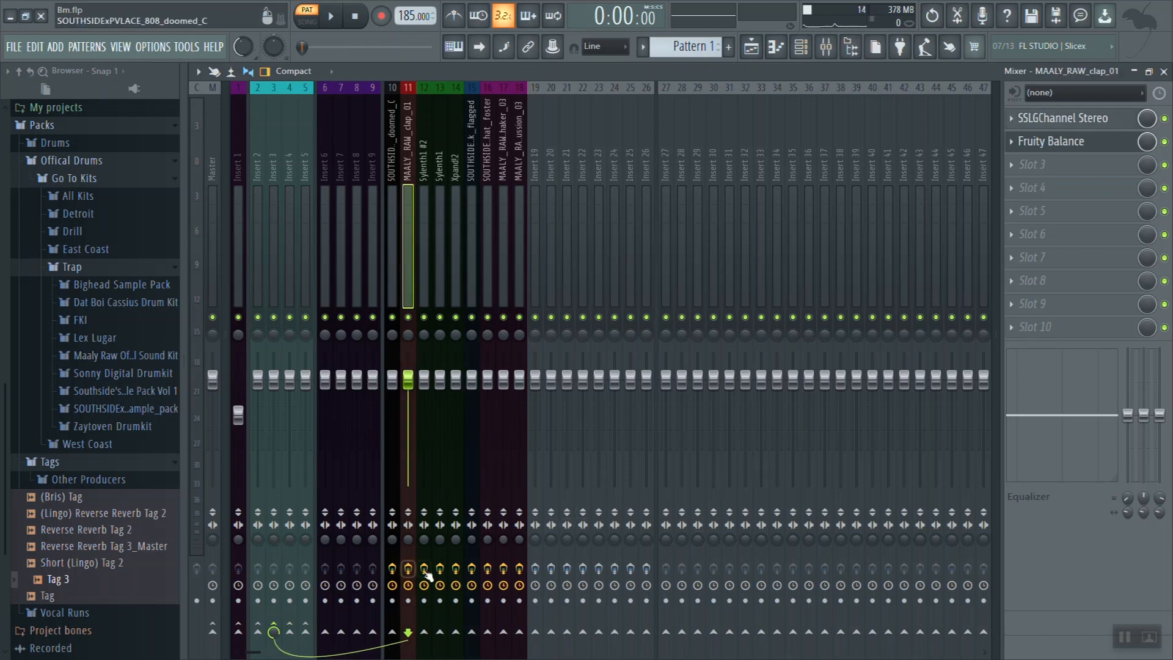
left_click(392, 569)
left_click_drag(408, 574, 526, 568)
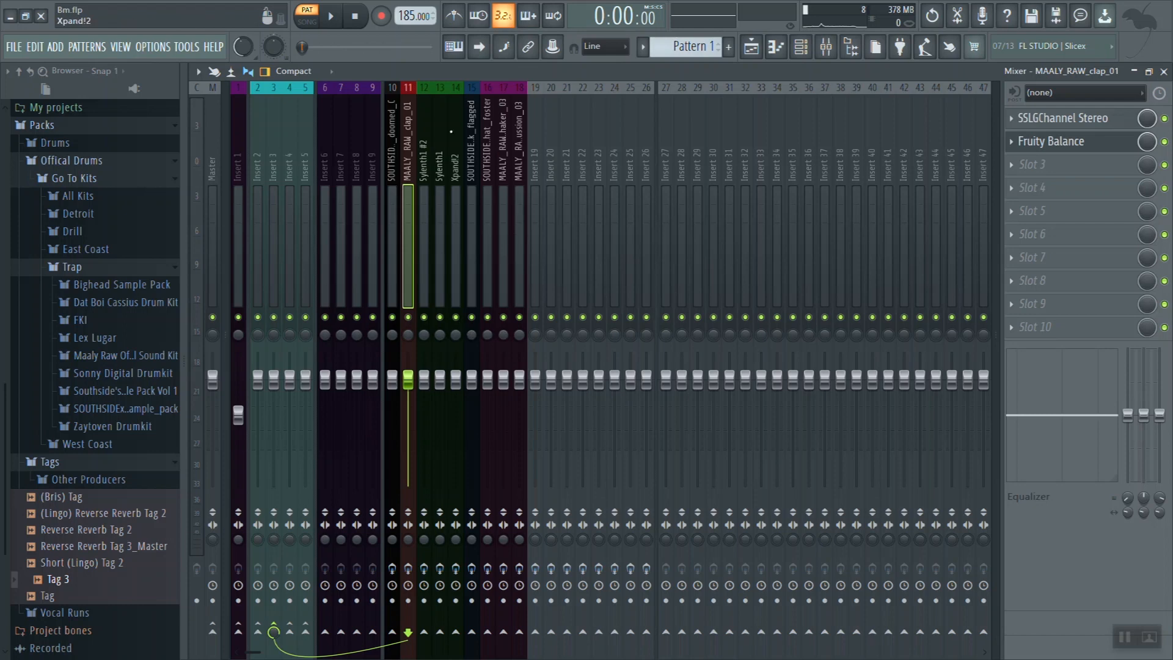
Step: Solo the kick track and bypass its SSLGChannel Stereo effect
left_click(472, 122)
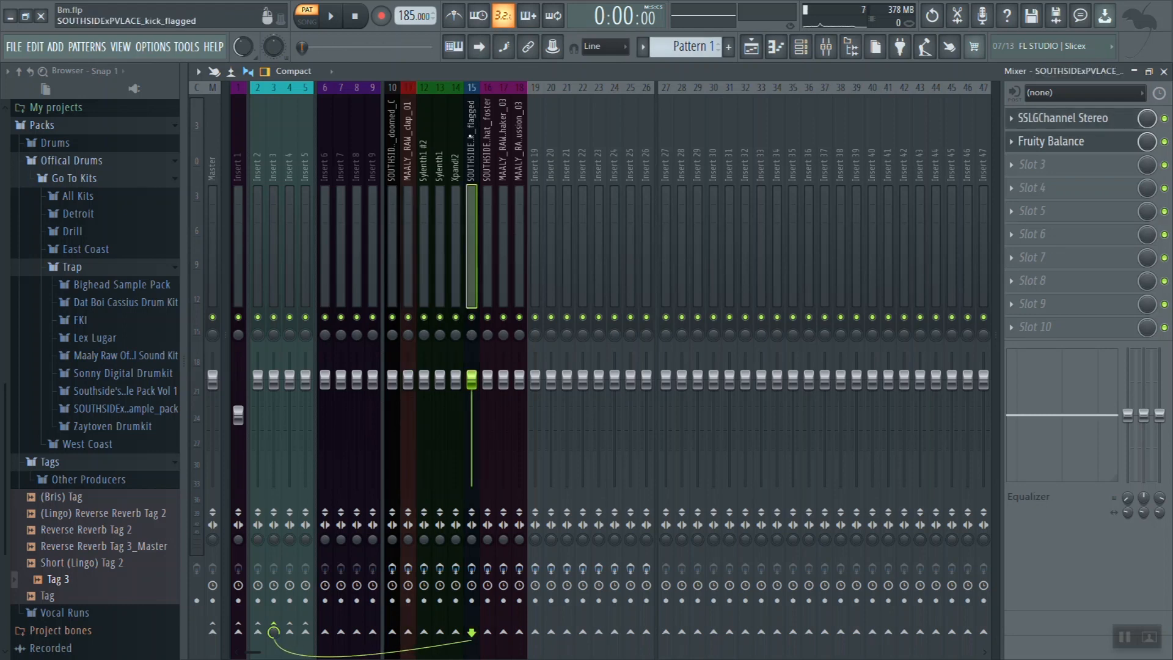
right_click(472, 318)
left_click(1166, 120)
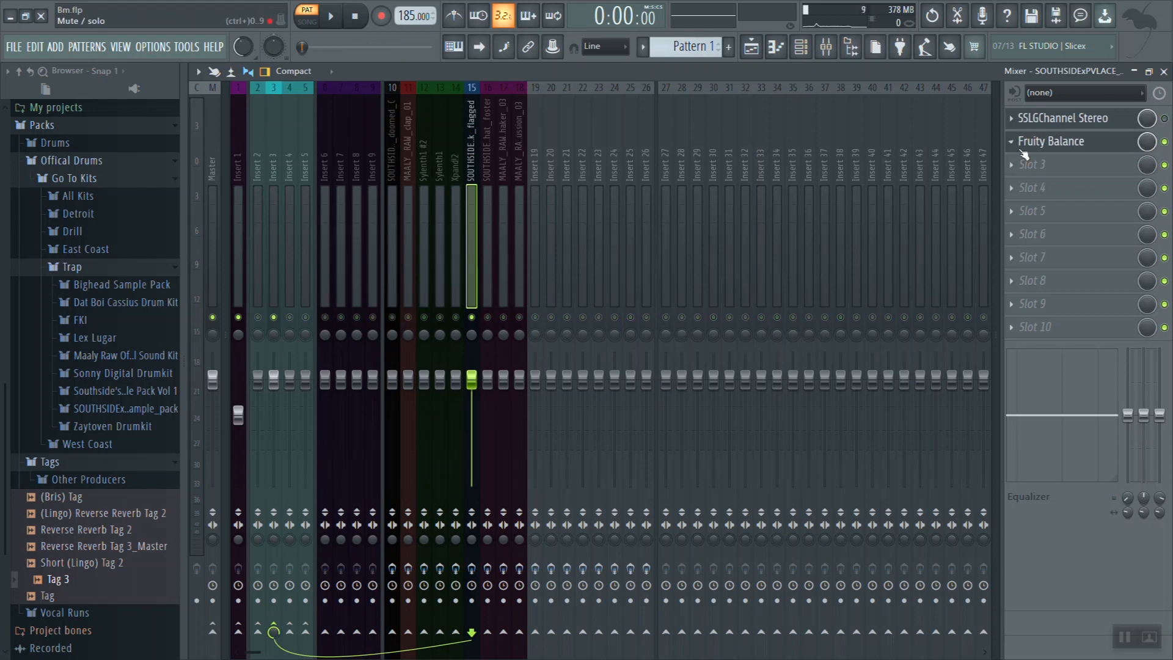
Step: Set the kick track's Fruity Balance volume to 0.8 dB and play the pattern to check the kick's level
left_click(1048, 146)
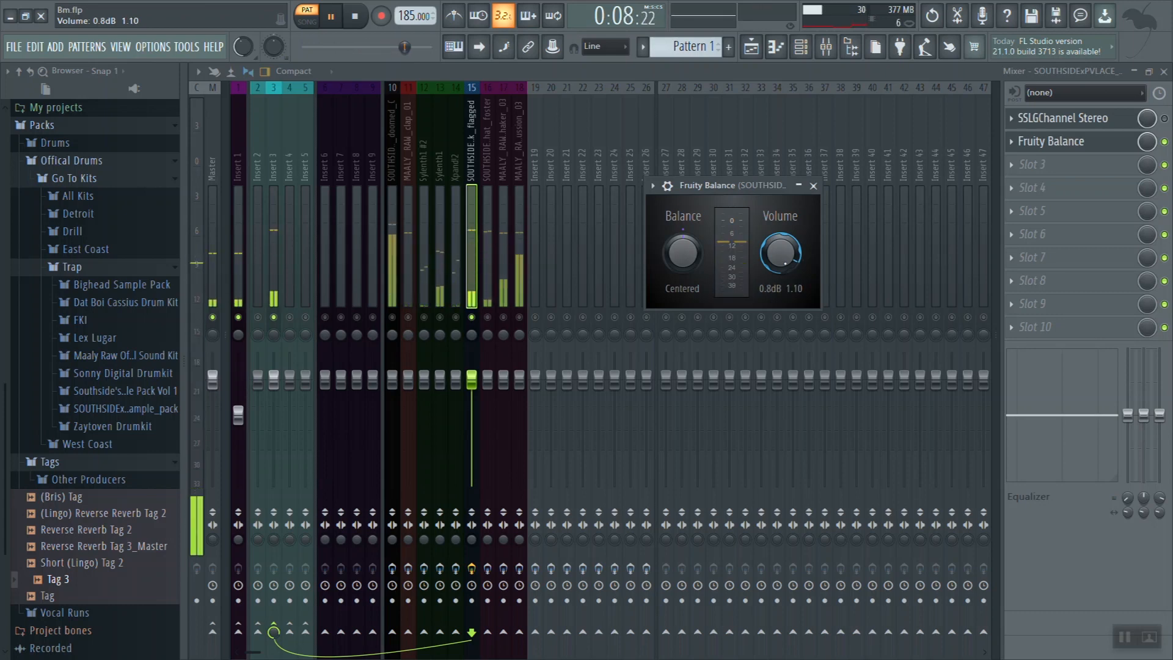
left_click(356, 17)
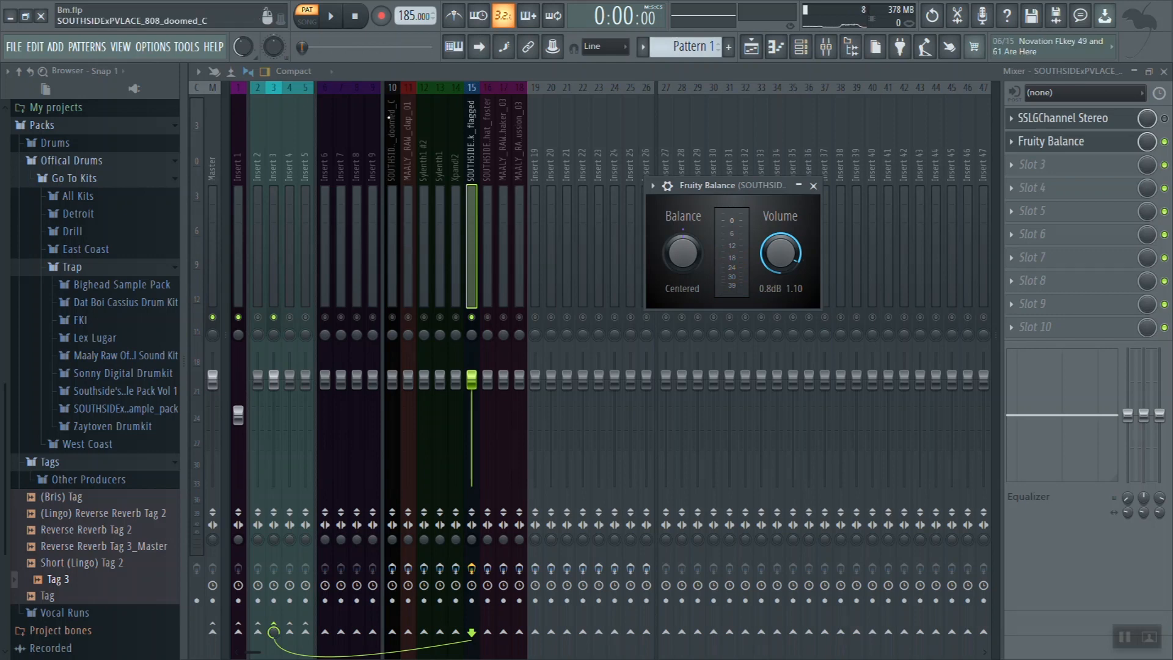
left_click(399, 120)
left_click(471, 173)
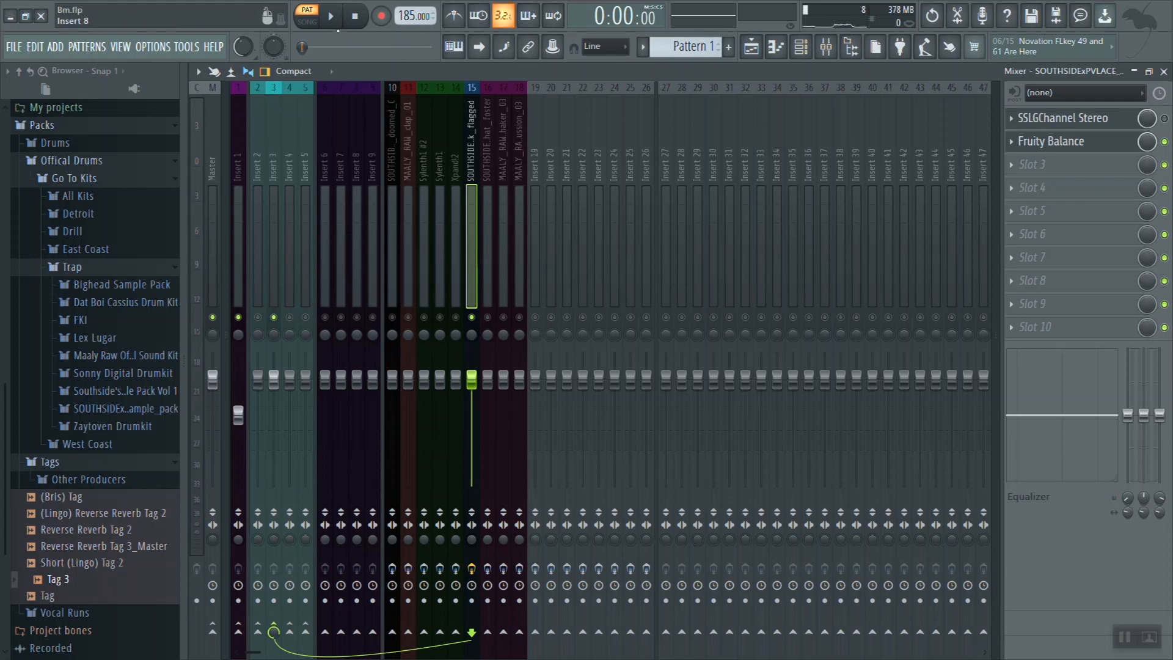
left_click(331, 17)
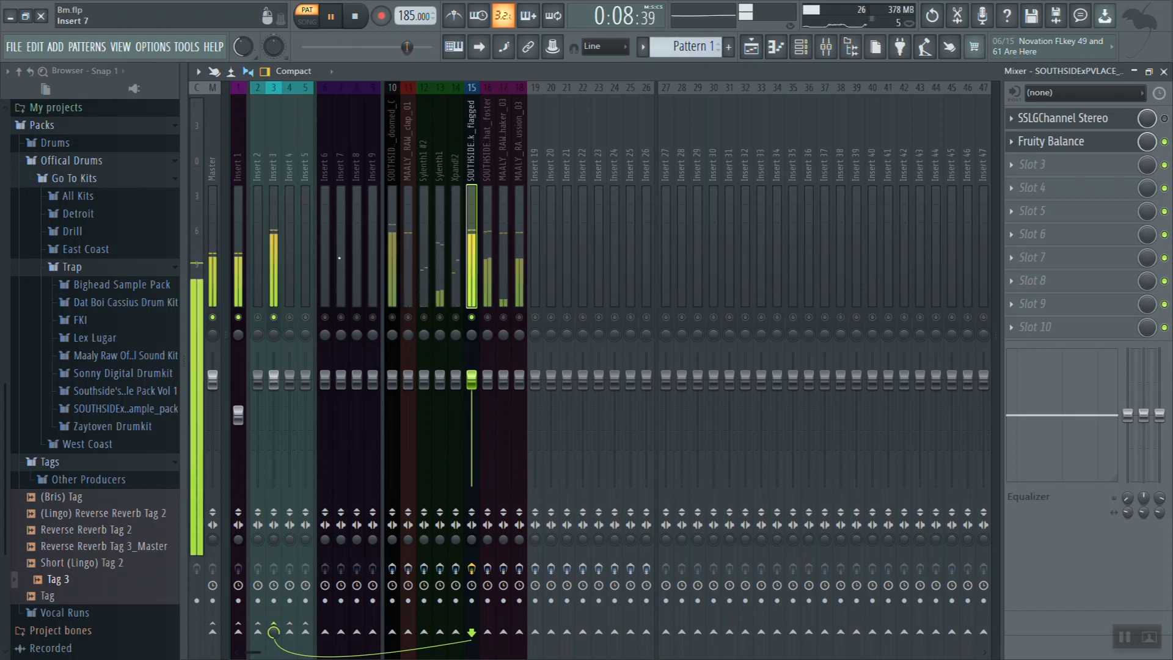
left_click(354, 17)
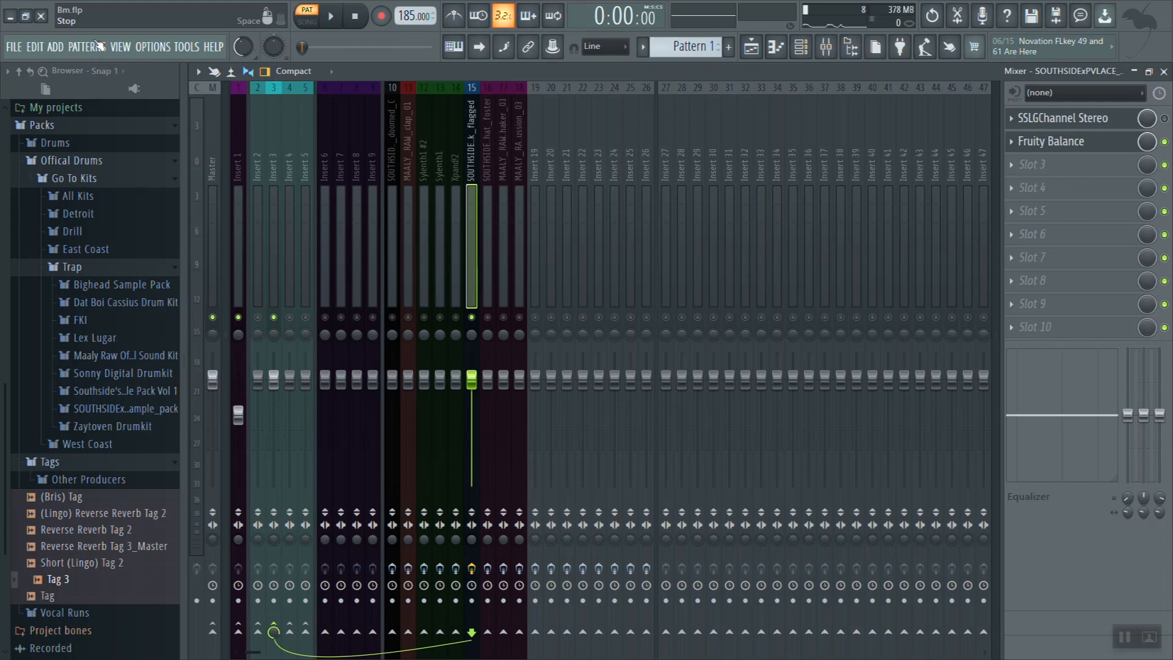
Step: Unmute the clap track and set its Fruity Balance volume to -1.1 dB while playing it with the kick
left_click(406, 132)
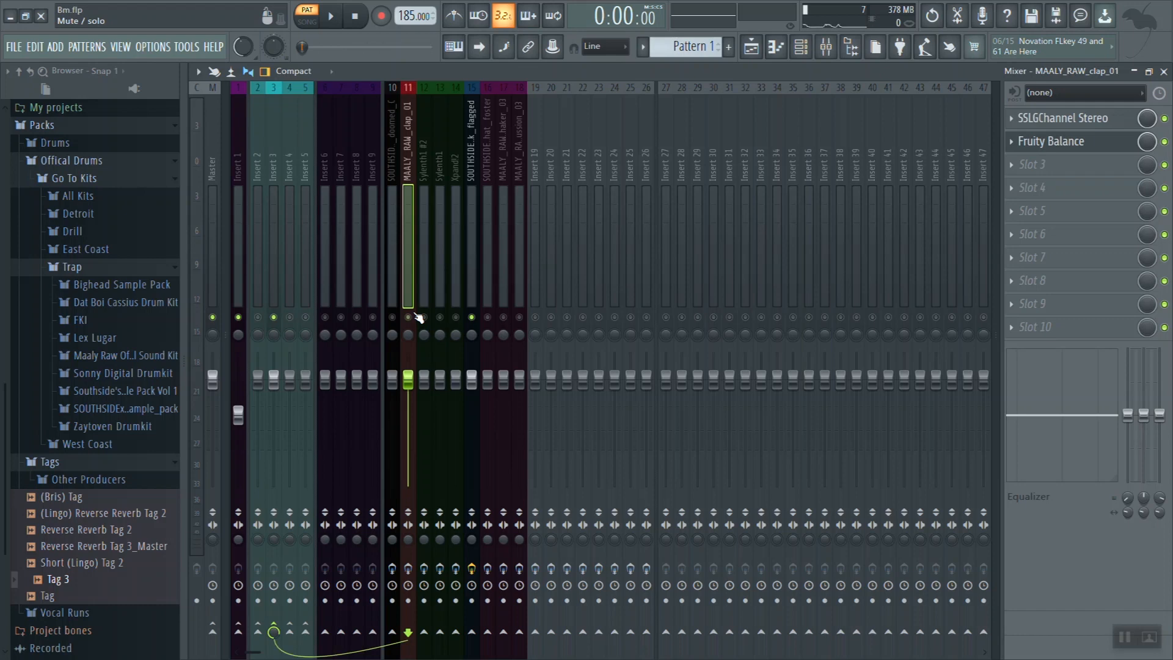
key("space")
left_click(1051, 142)
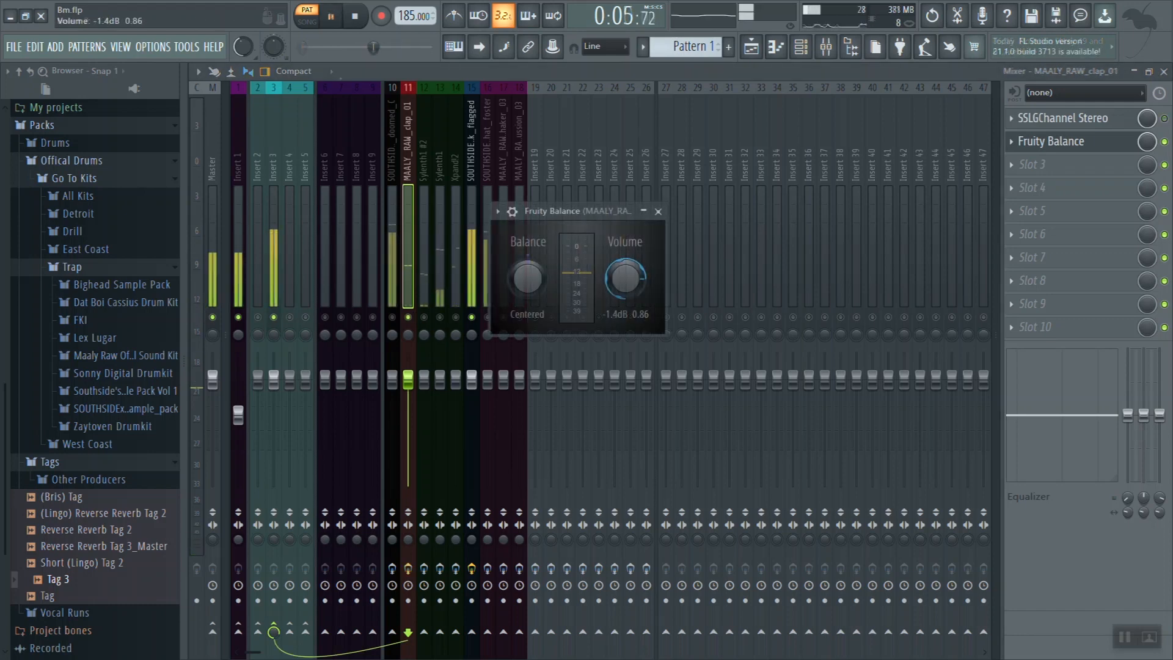
left_click_drag(625, 279, 626, 278)
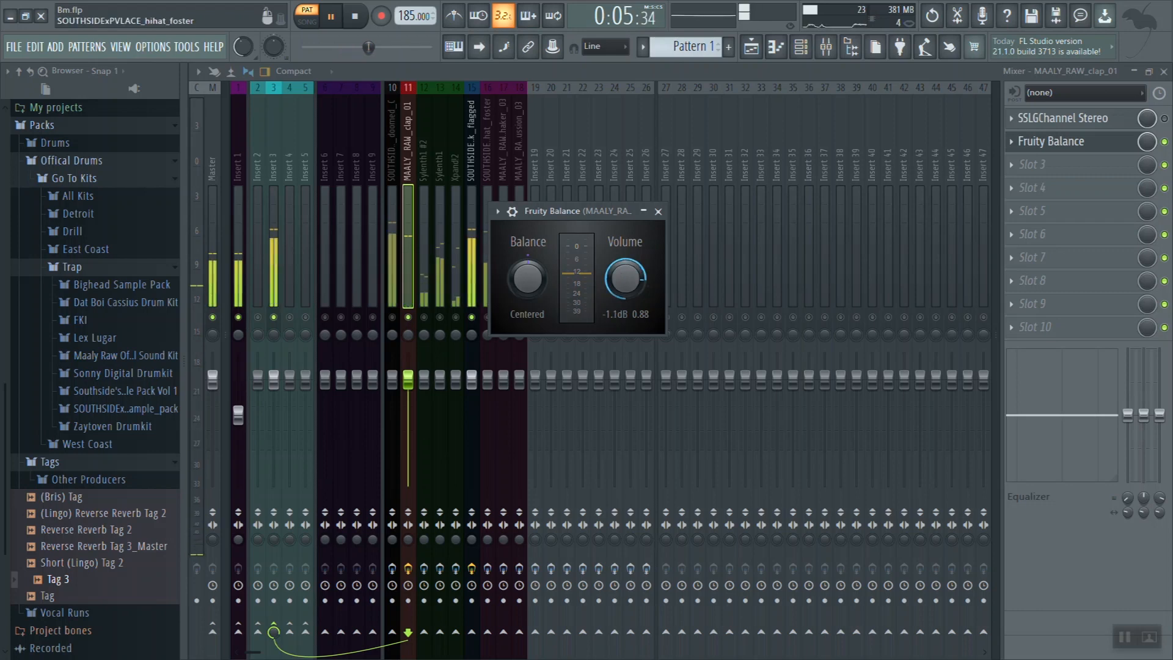
left_click(359, 23)
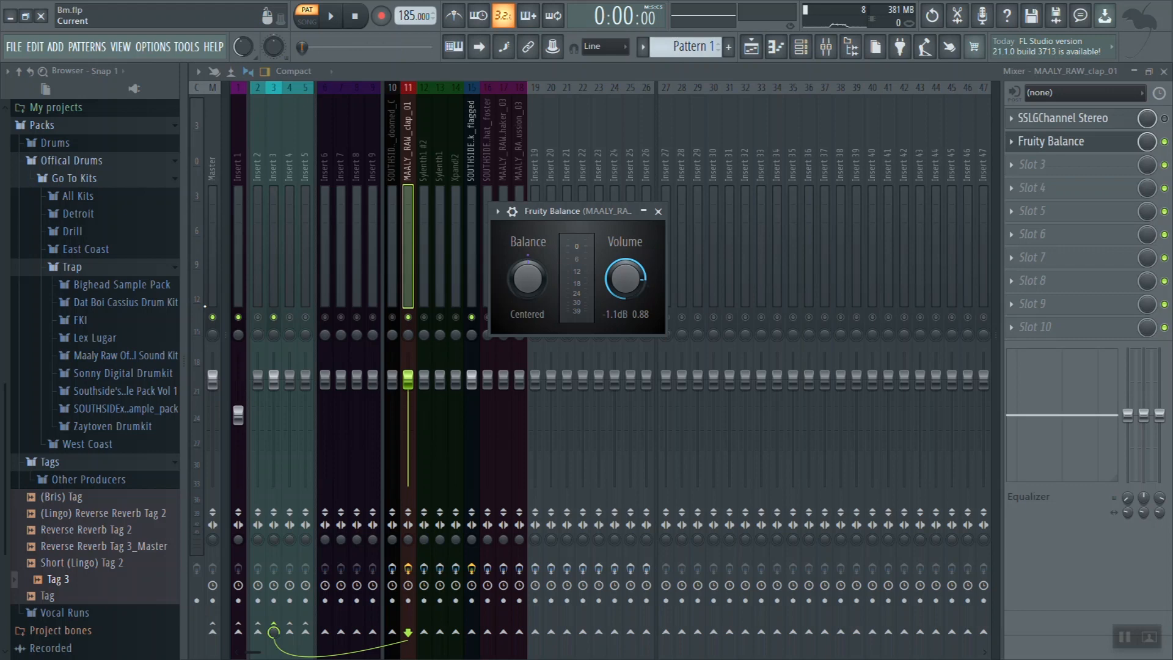
left_click(658, 212)
Step: Unmute the hi-hat track and set its Fruity Balance volume to -5.5 dB during playback
left_click(493, 162)
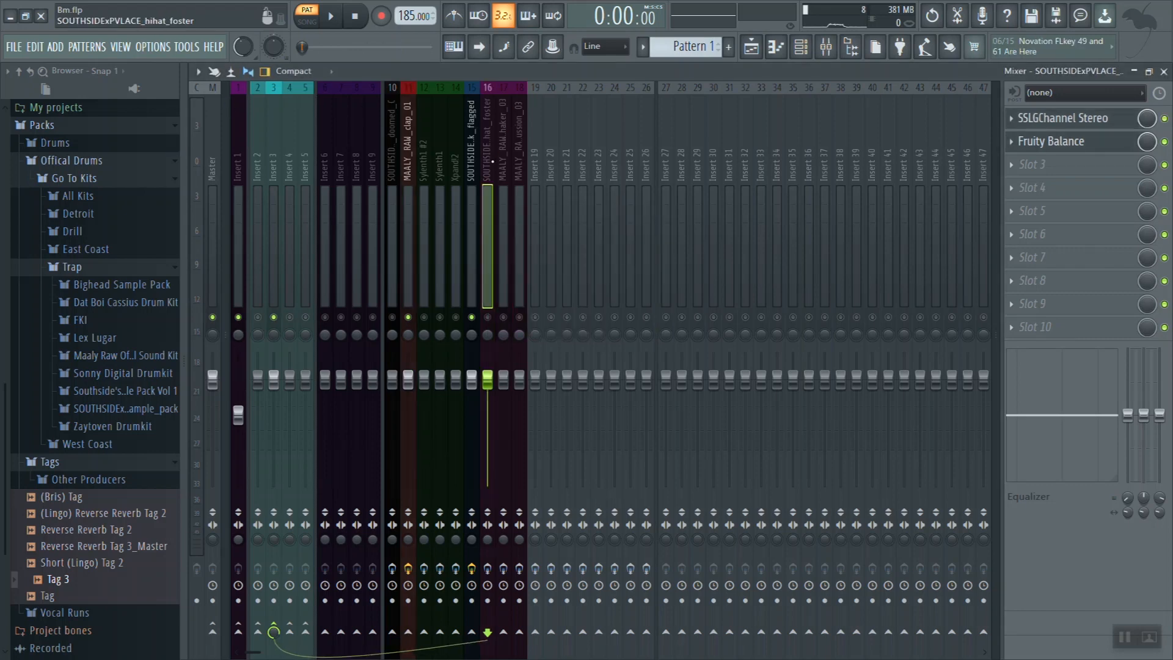
left_click(487, 317)
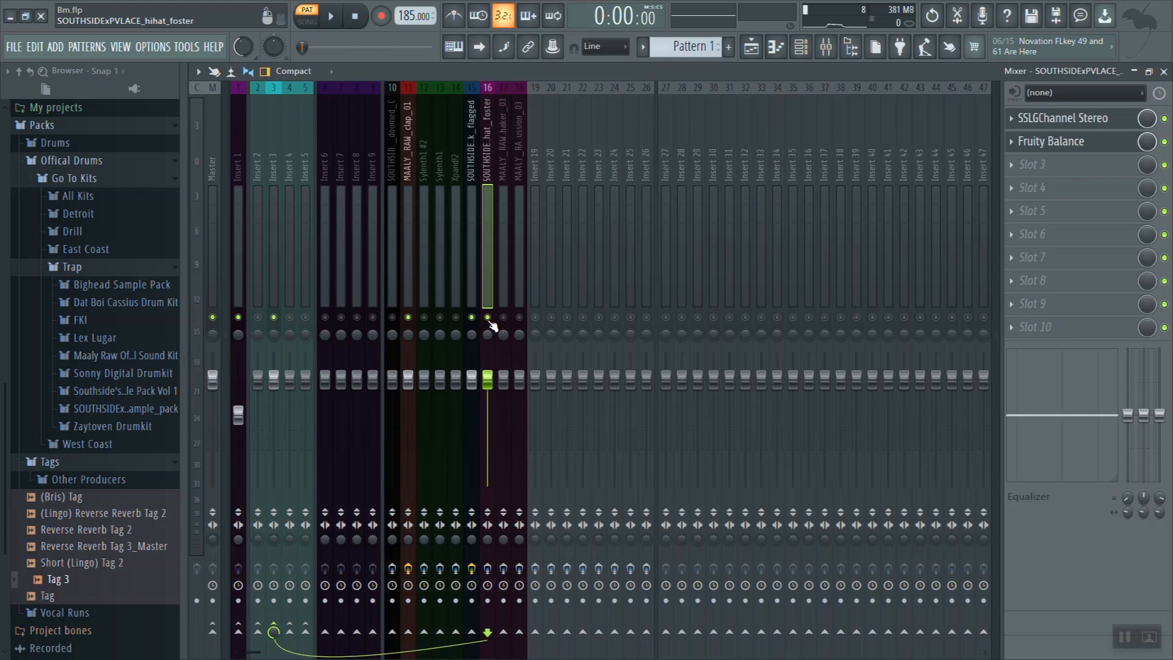
key("space")
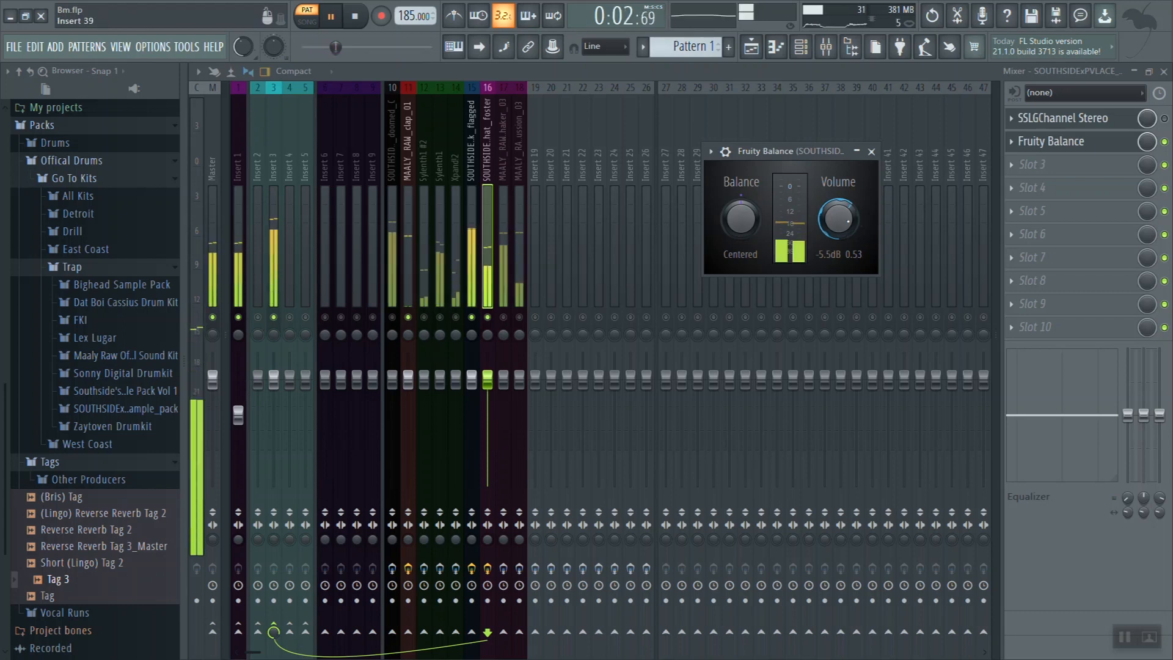
left_click(356, 18)
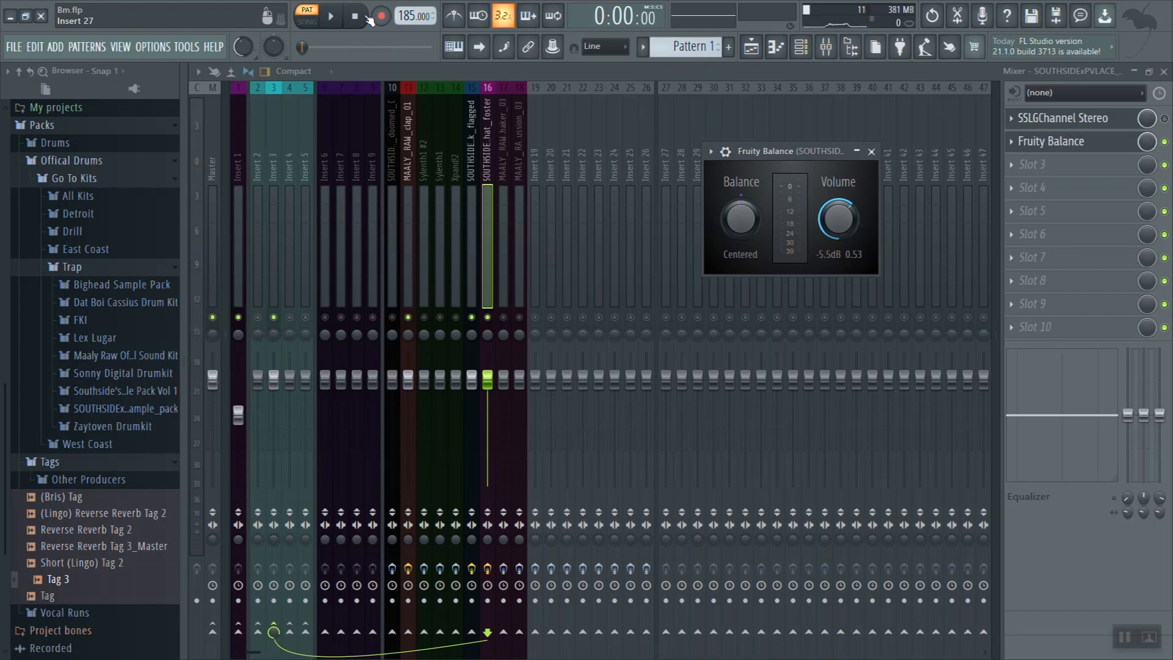
Step: Unmute the percussion shaker track and set its Fruity Balance volume to -1.1 dB during playback
left_click(507, 322)
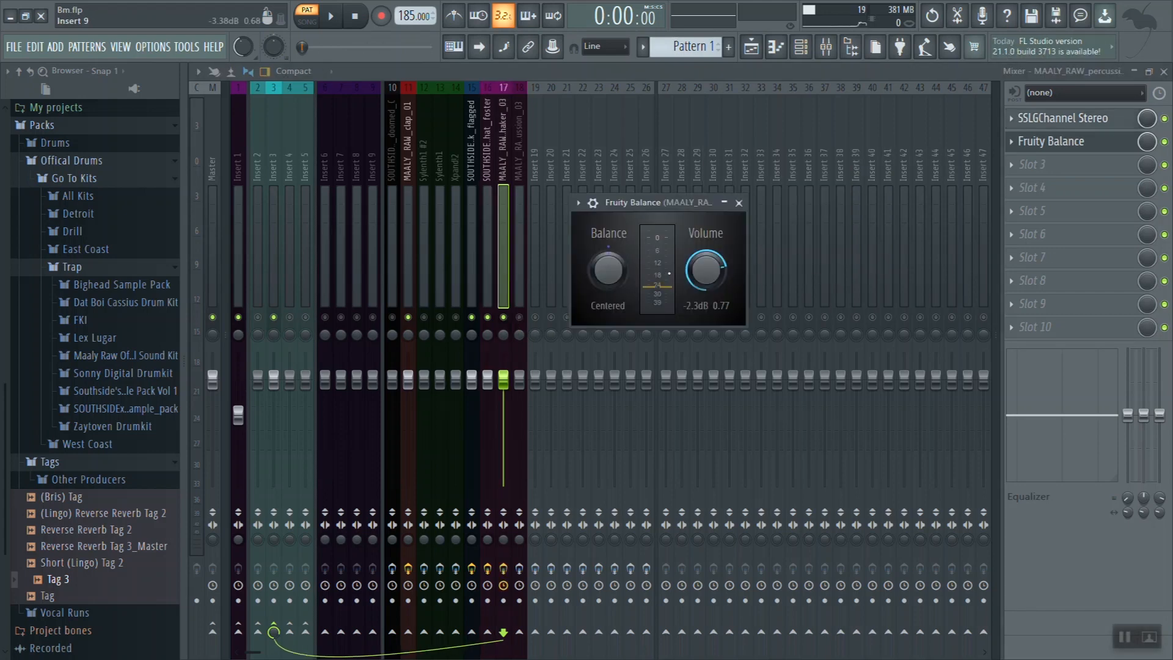
left_click(331, 17)
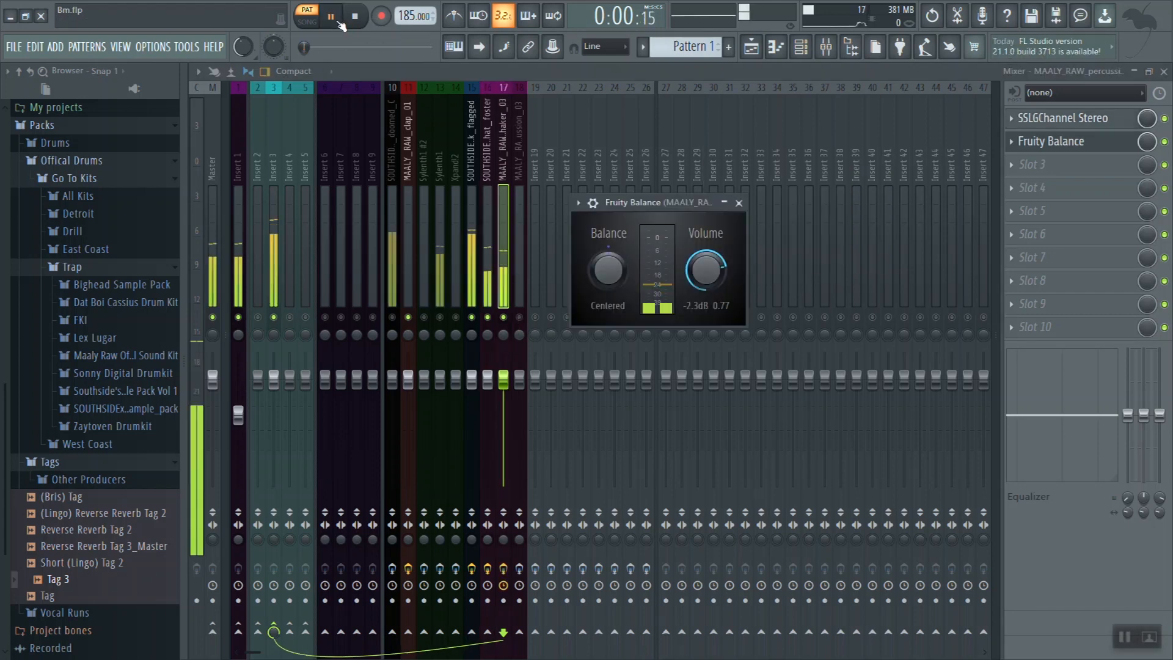
left_click_drag(705, 270, 705, 259)
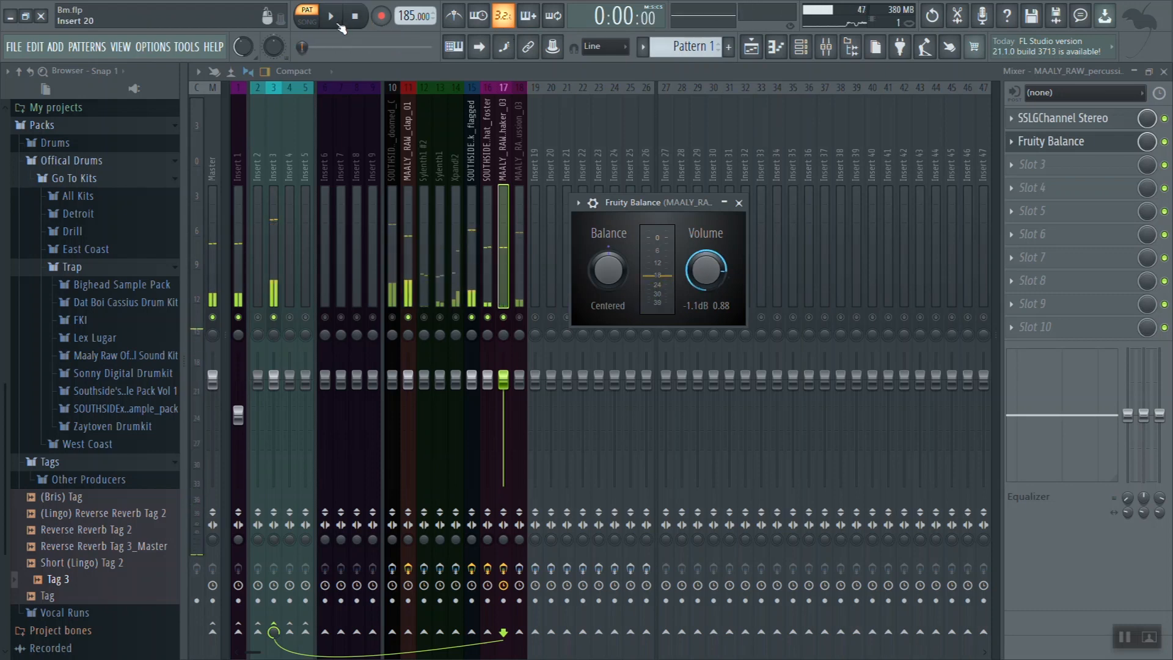
key("space")
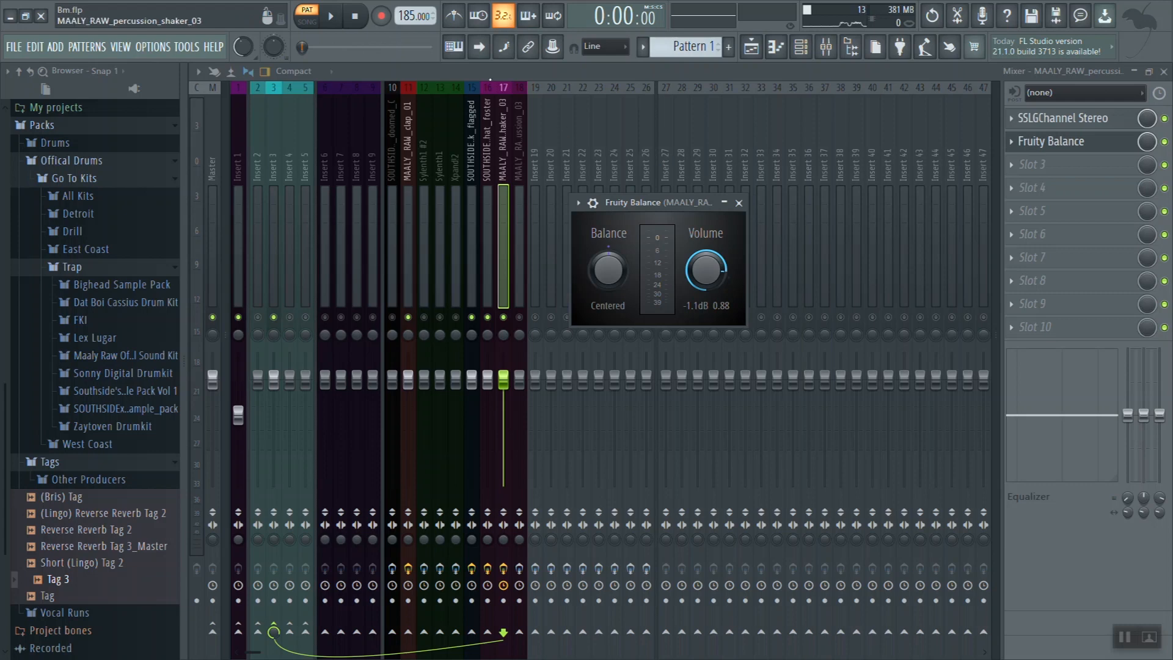
Step: Raise the percussion shaker's Fruity Balance volume to -0.3 dB during playback and close the plugin window
left_click(335, 17)
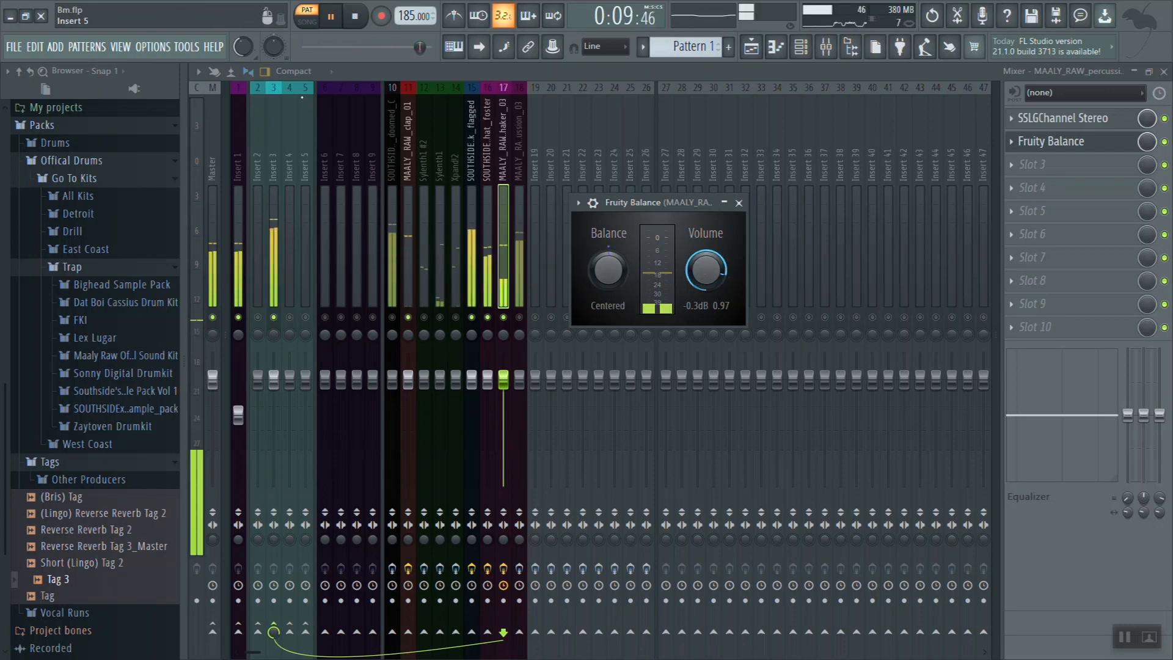
left_click(355, 16)
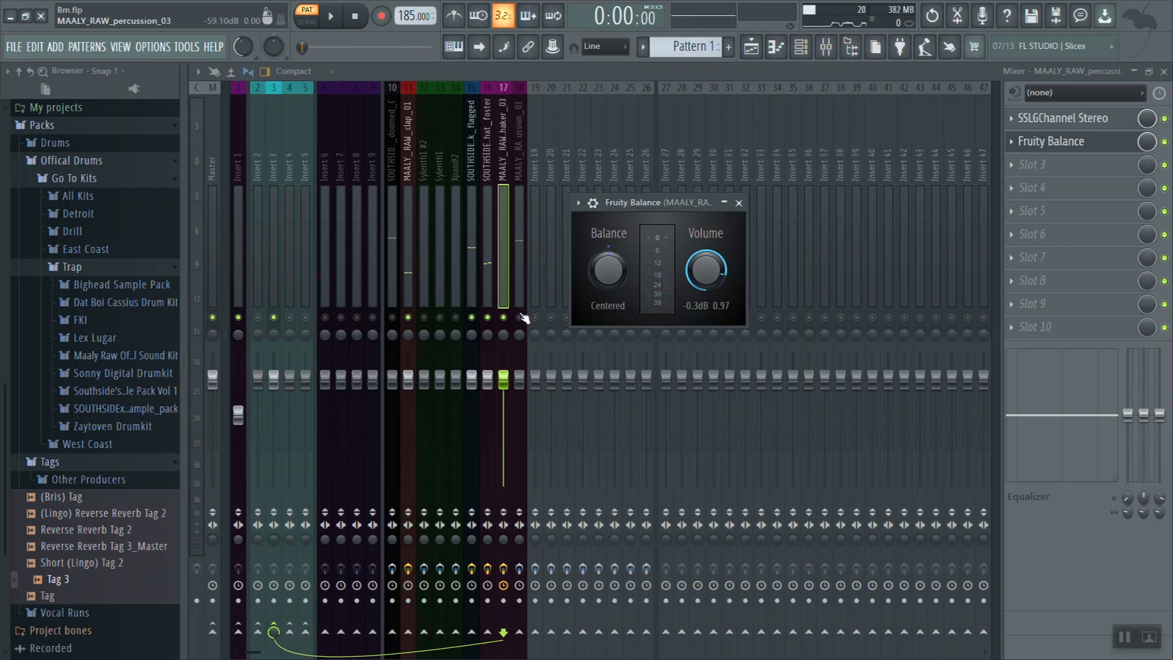
left_click(739, 203)
Step: Unmute the percussion_03 track and raise its SSLGChannel Stereo output gain slightly while playing it with the other drums
left_click(331, 16)
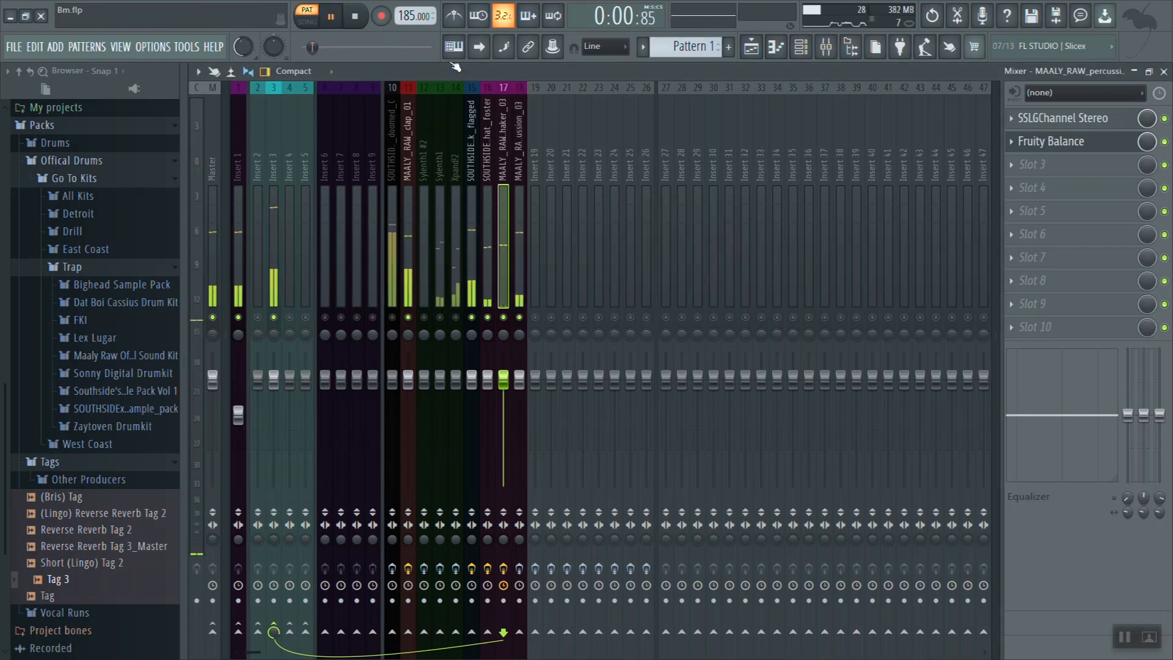
left_click(358, 20)
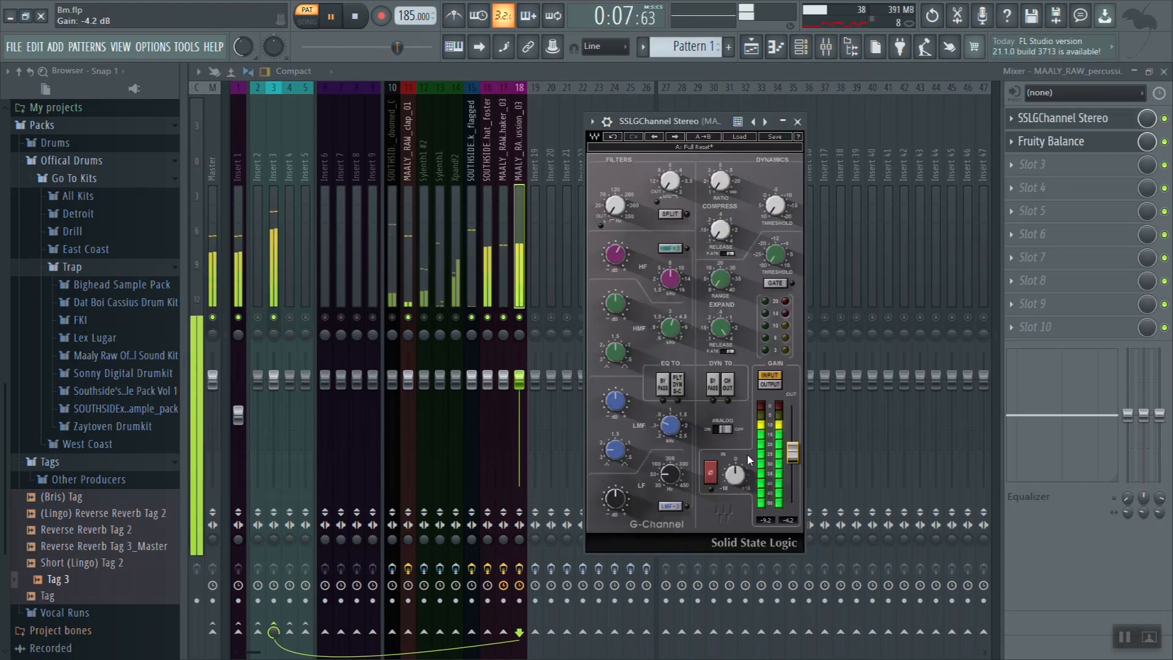
scroll(791, 458, "up", 2)
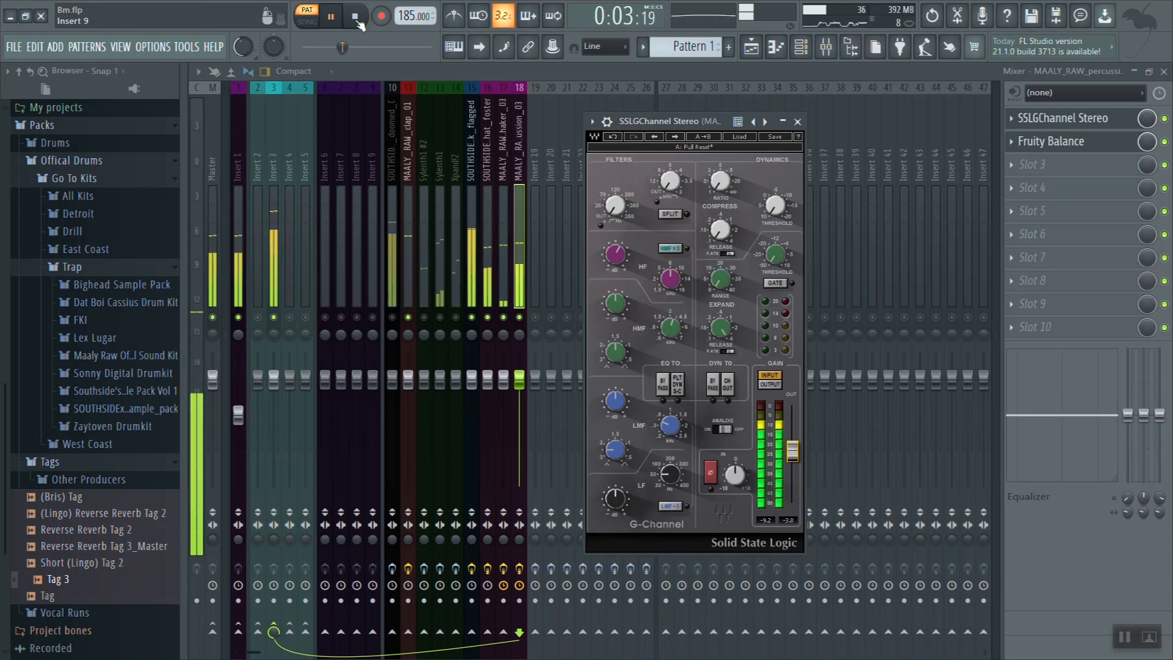
left_click(332, 16)
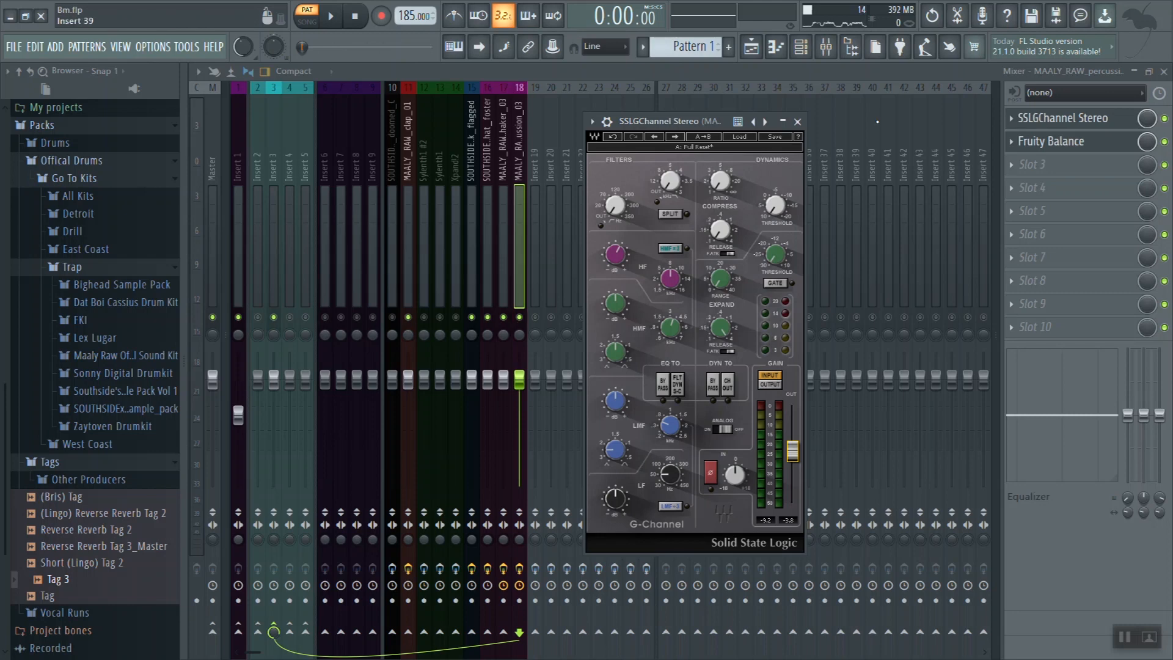
left_click(330, 18)
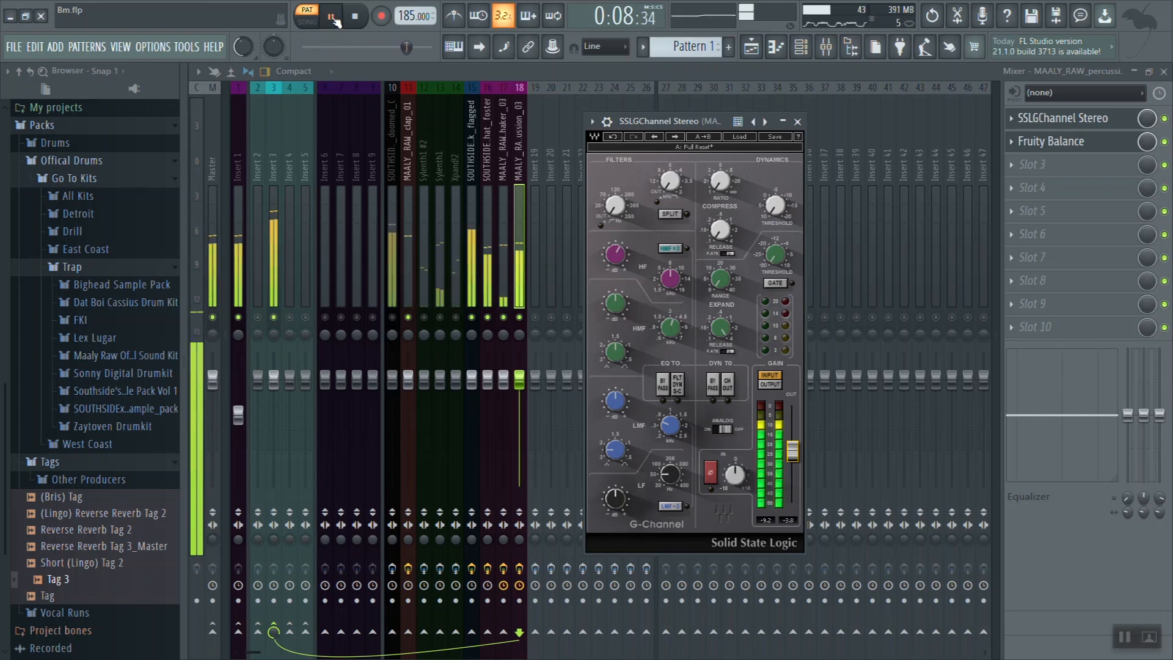
left_click(354, 16)
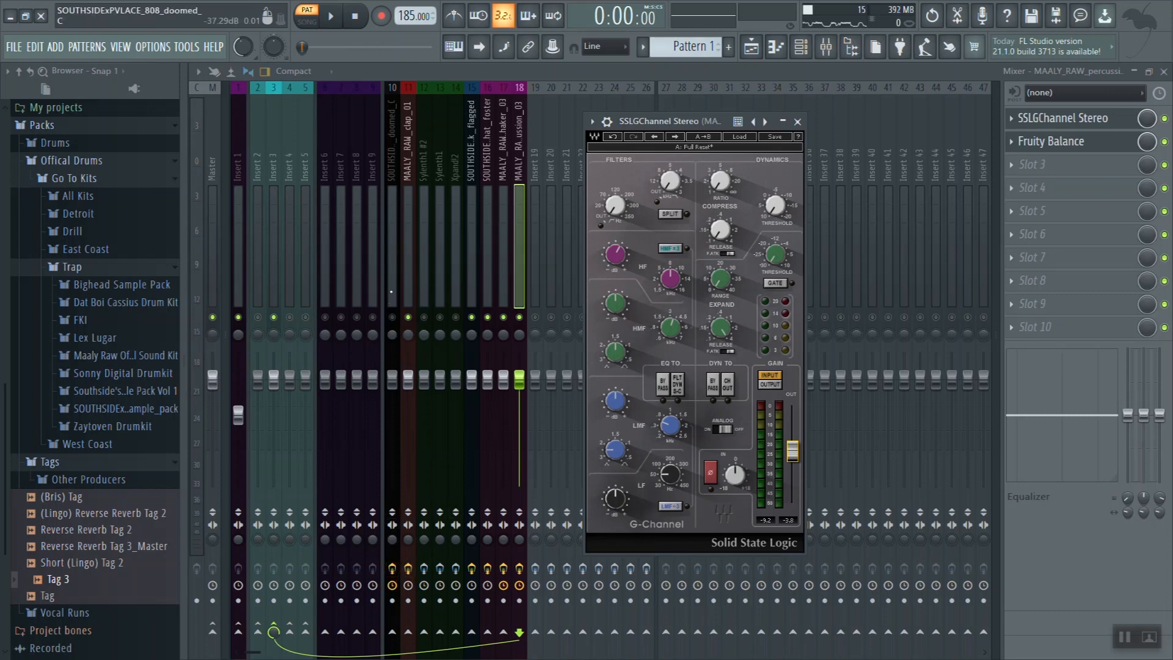
Step: Unmute the 808 track, bypass its SSLGChannel Stereo and set its Fruity Balance volume to 5.5 dB during playback
left_click(392, 276)
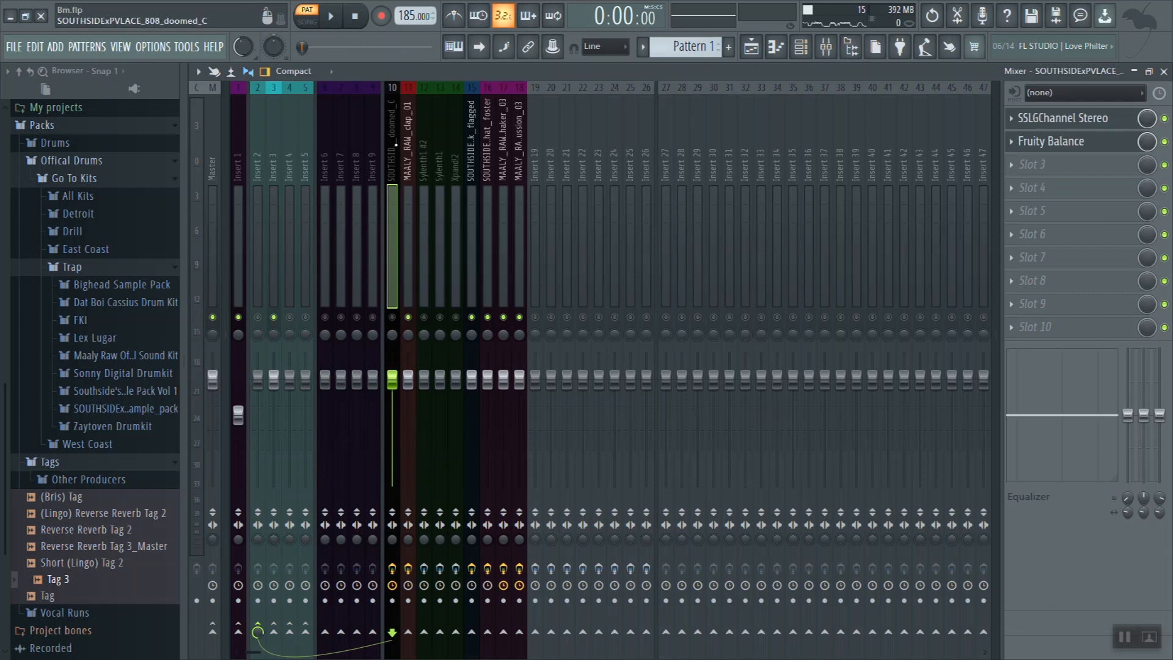
left_click(1085, 143)
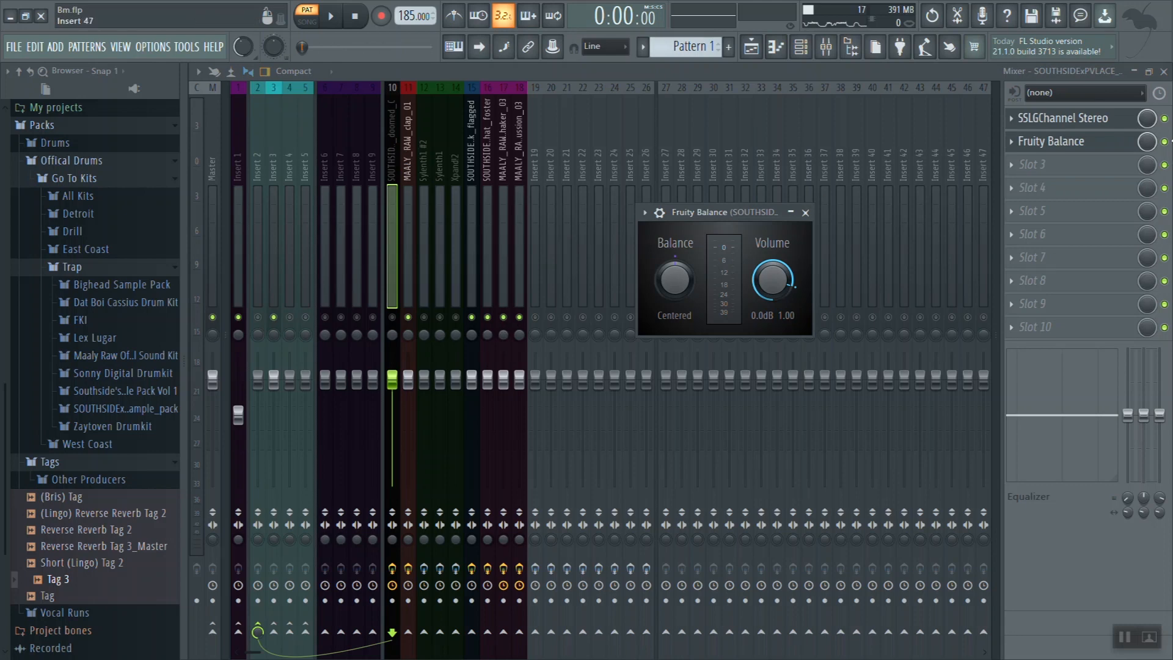
left_click(1164, 118)
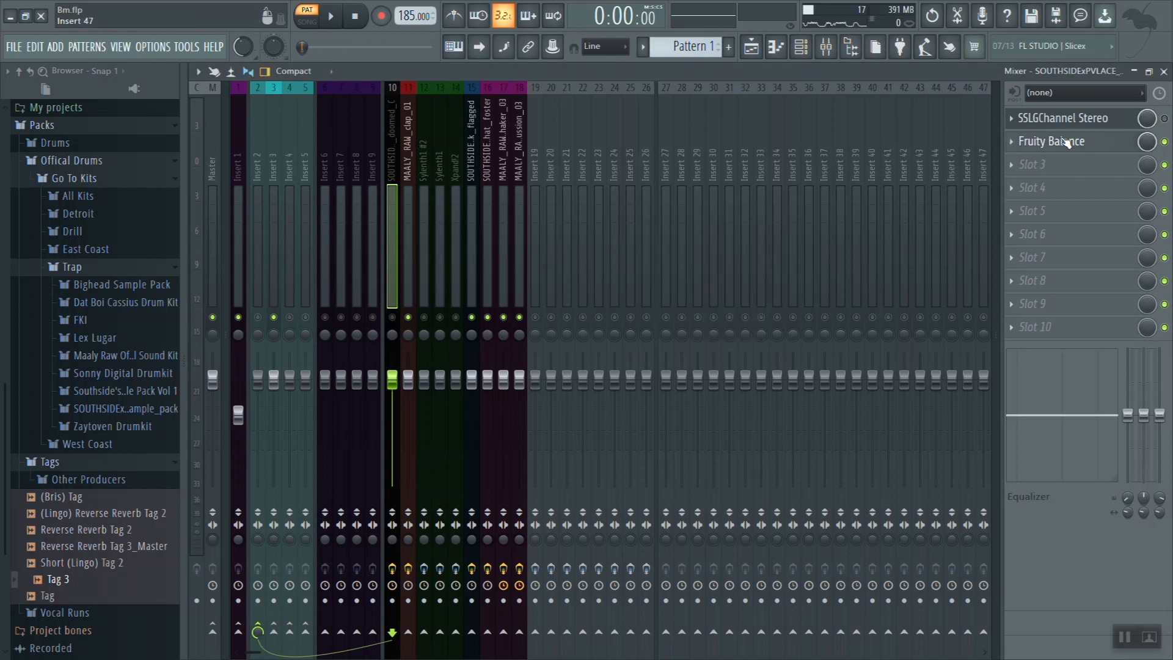
key("space")
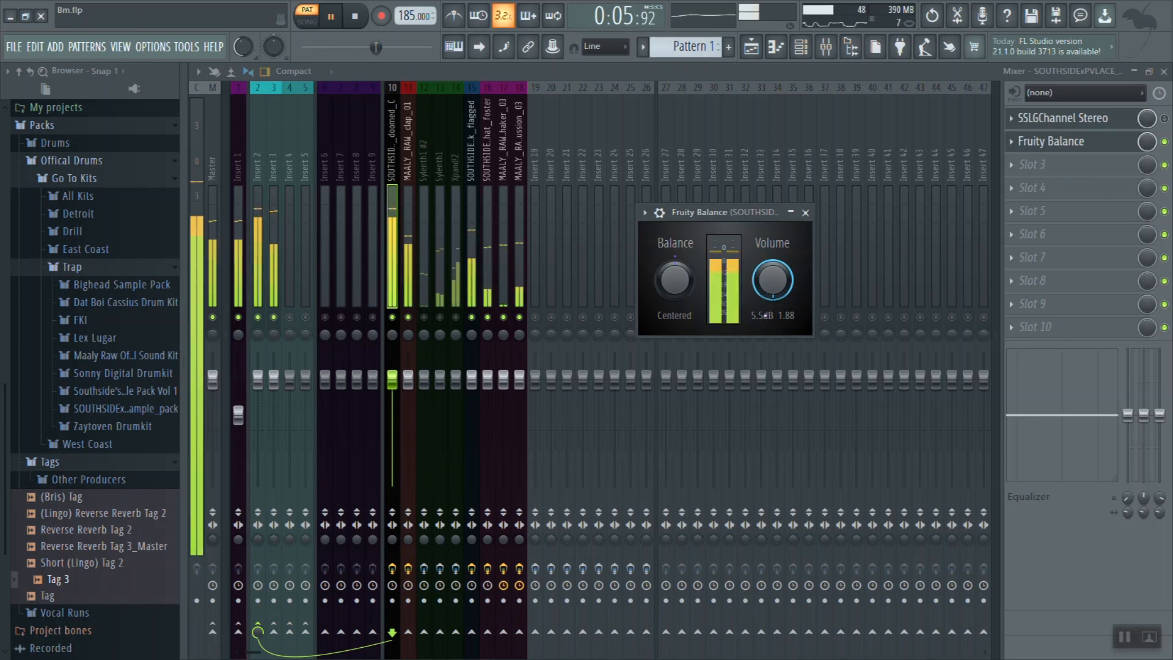
left_click(353, 18)
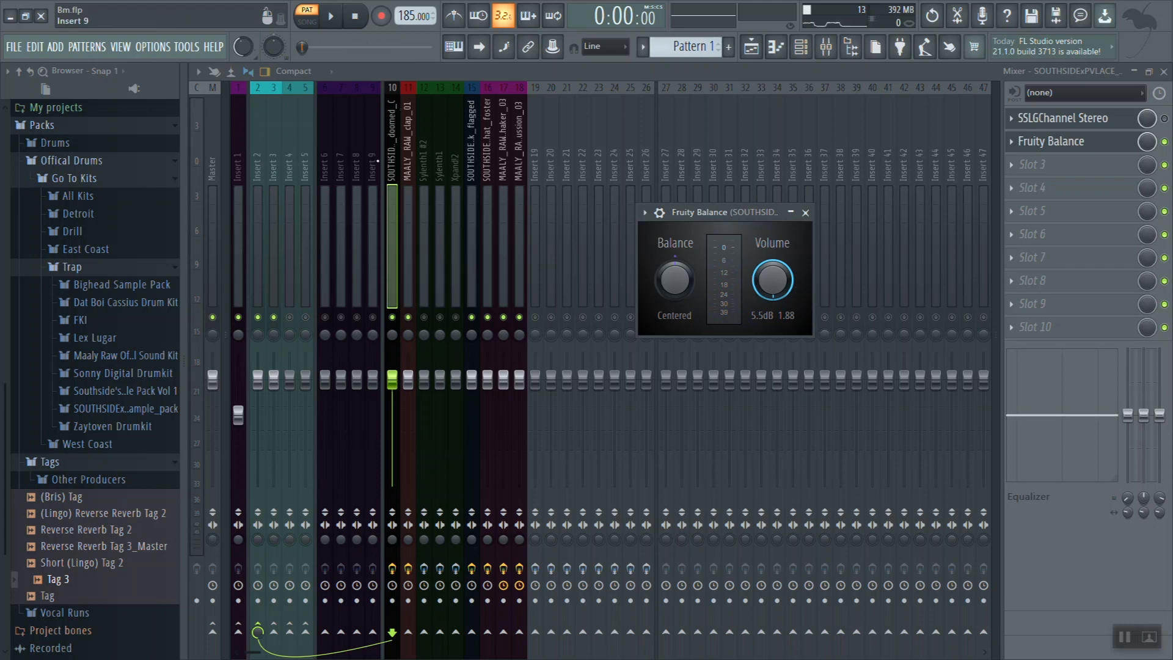
Step: Unmute the Sylenth1 track and its Insert 4 bus during playback, enable the track's effects and bypass its SSLGChannel Stereo
key("space")
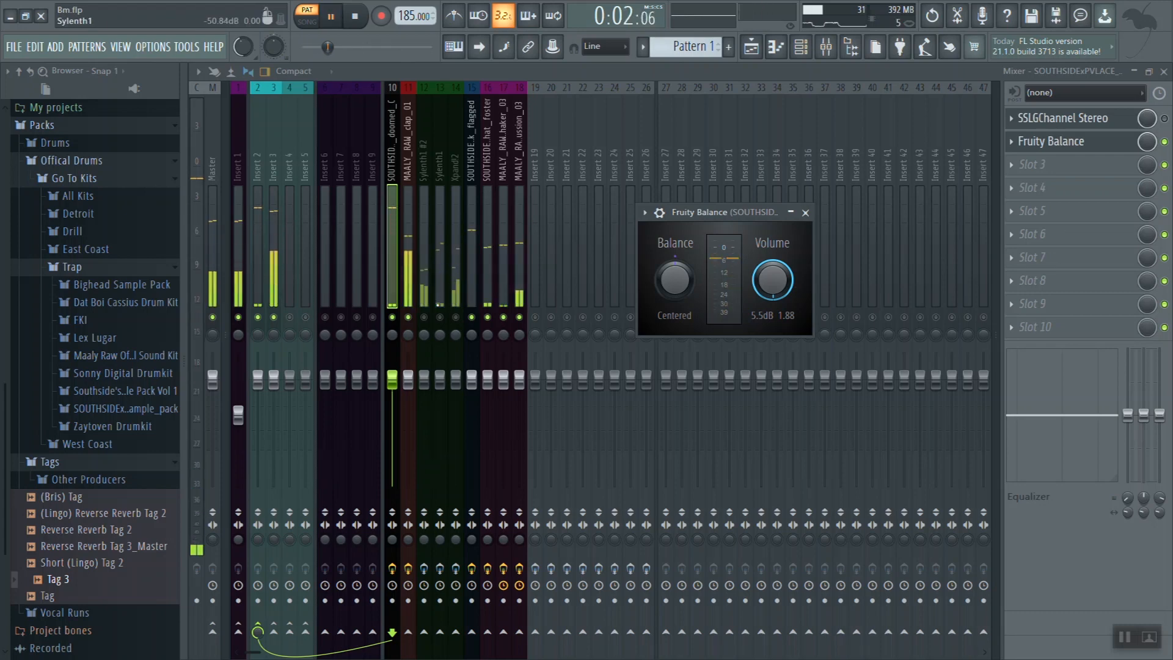
left_click(439, 316)
left_click(289, 317)
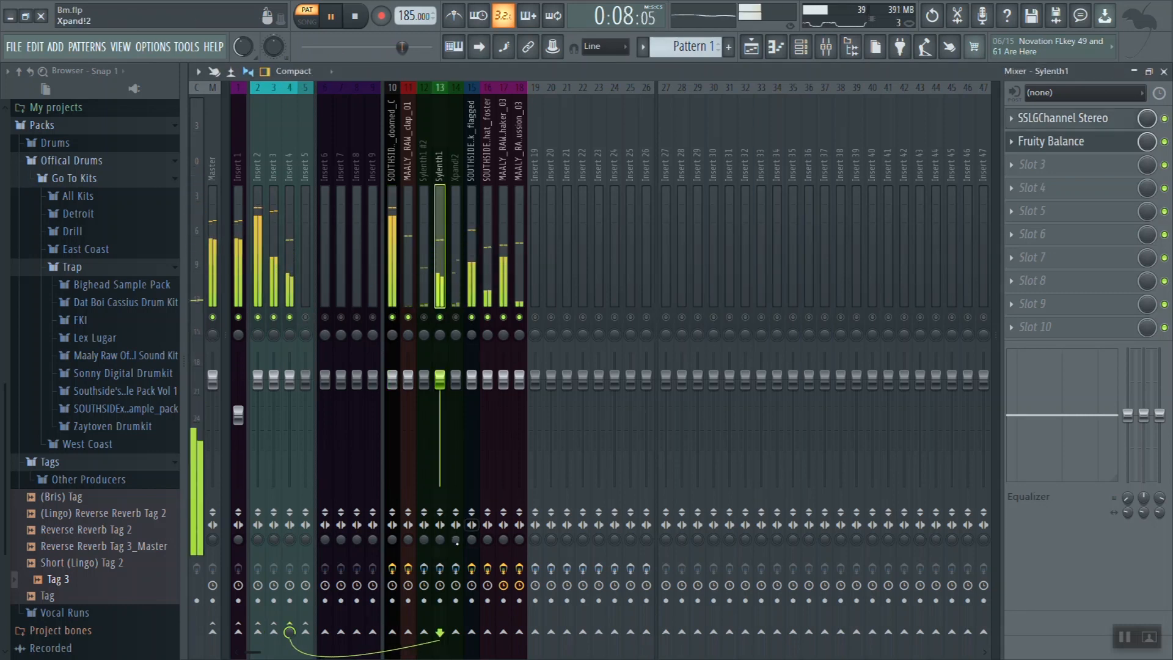
left_click(439, 568)
left_click(1063, 118)
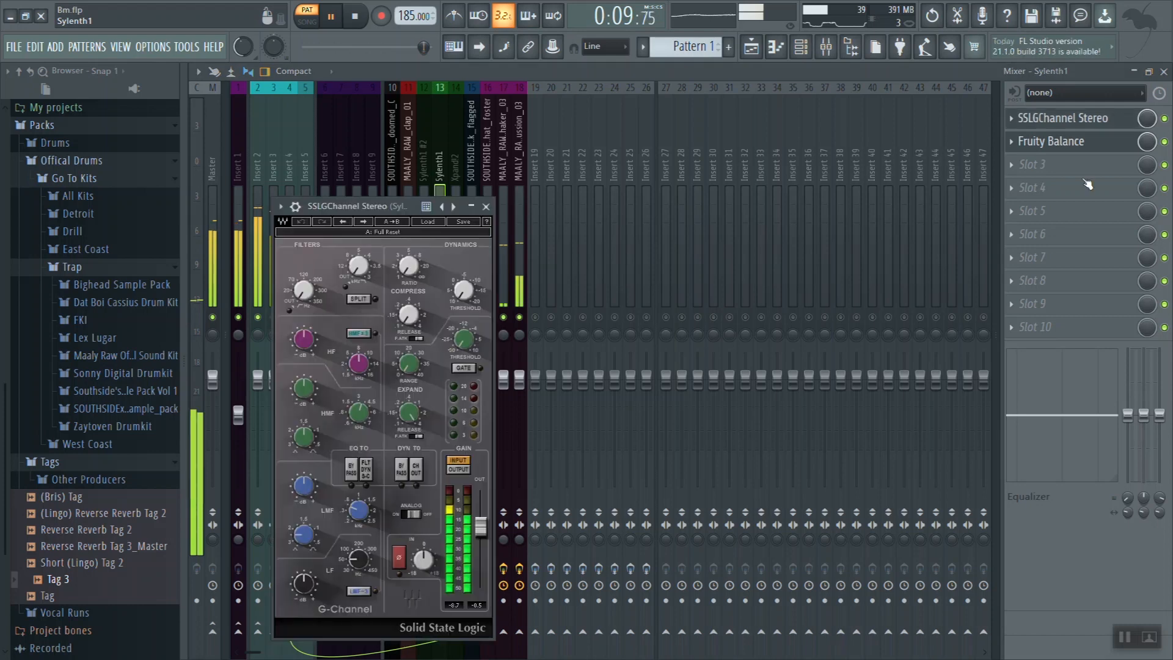
left_click(1063, 118)
left_click(1164, 118)
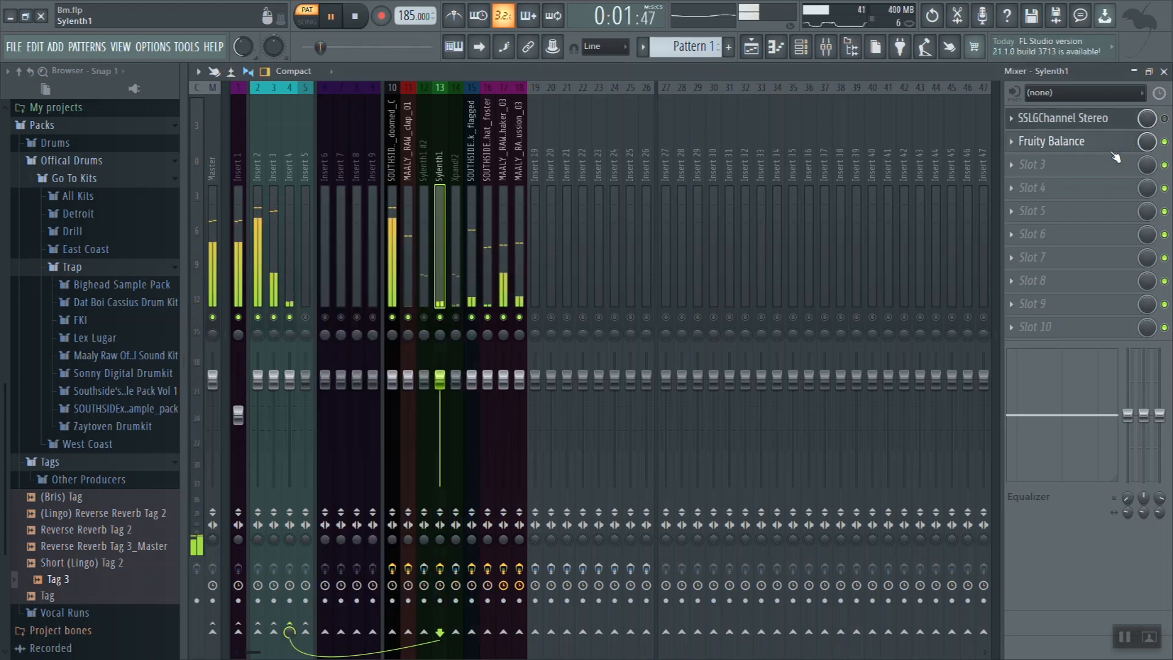
Step: Set the Sylenth1 track's Fruity Balance volume to 0.3 dB and replay the pattern to check the balance
left_click(1100, 142)
left_click_drag(416, 225, 572, 253)
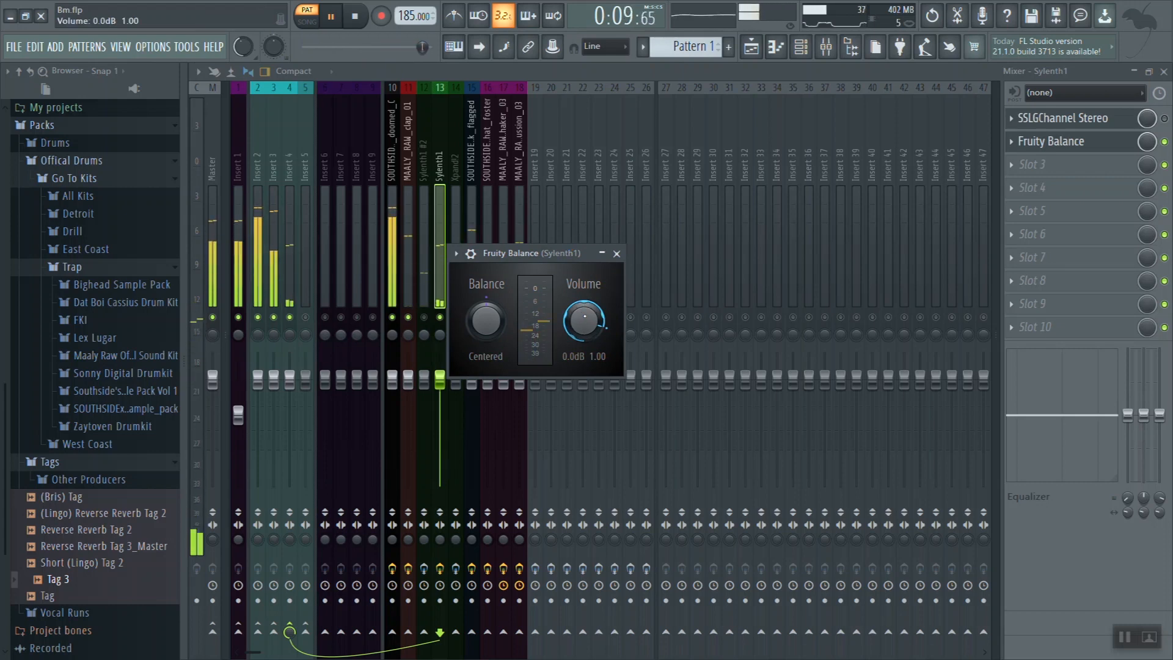
scroll(583, 320, "up", 1)
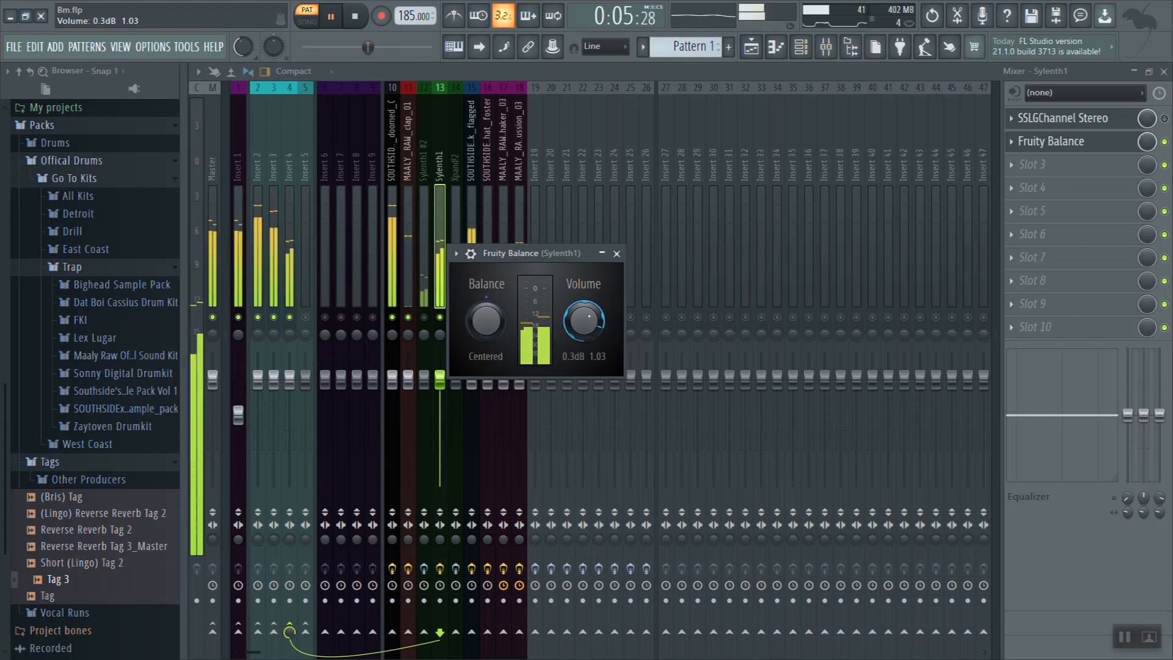
left_click(360, 24)
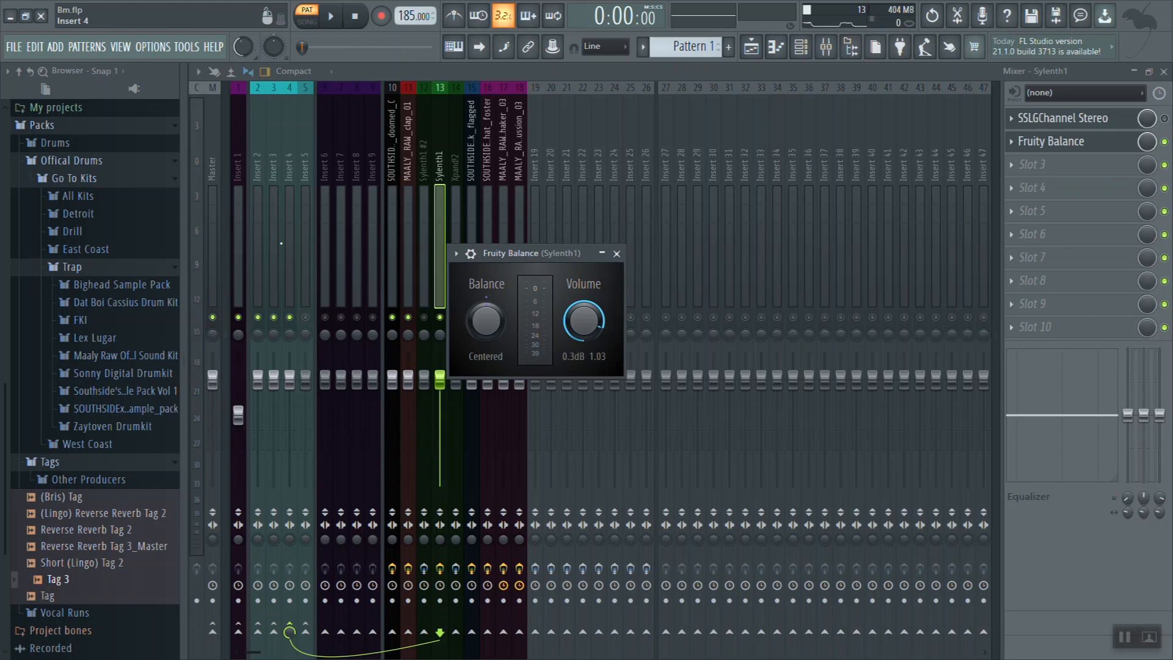
left_click(334, 18)
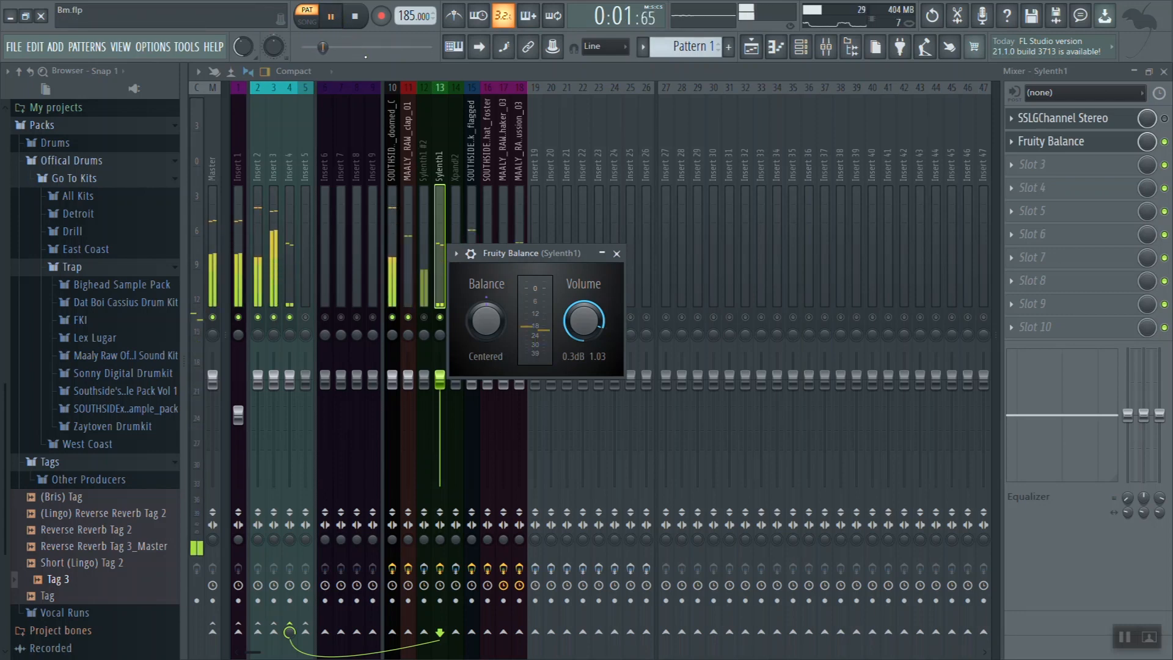
left_click(616, 254)
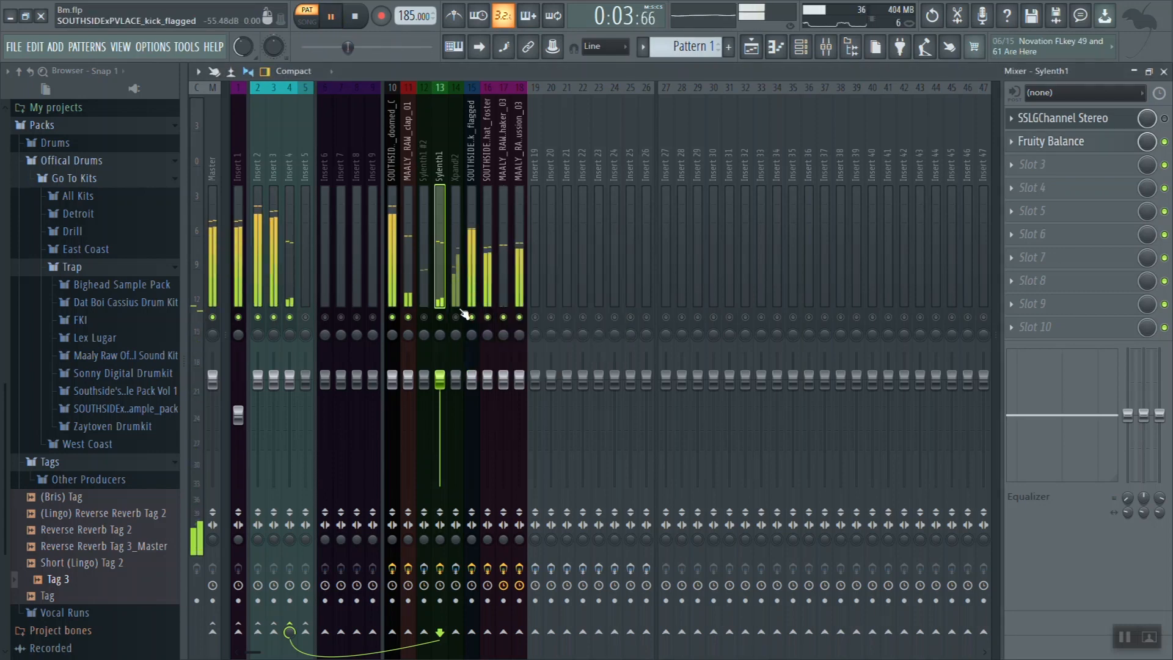
Step: Unmute the Xpand!2 track, enable its effects and open its Fruity Balance beside the track meters
left_click(455, 285)
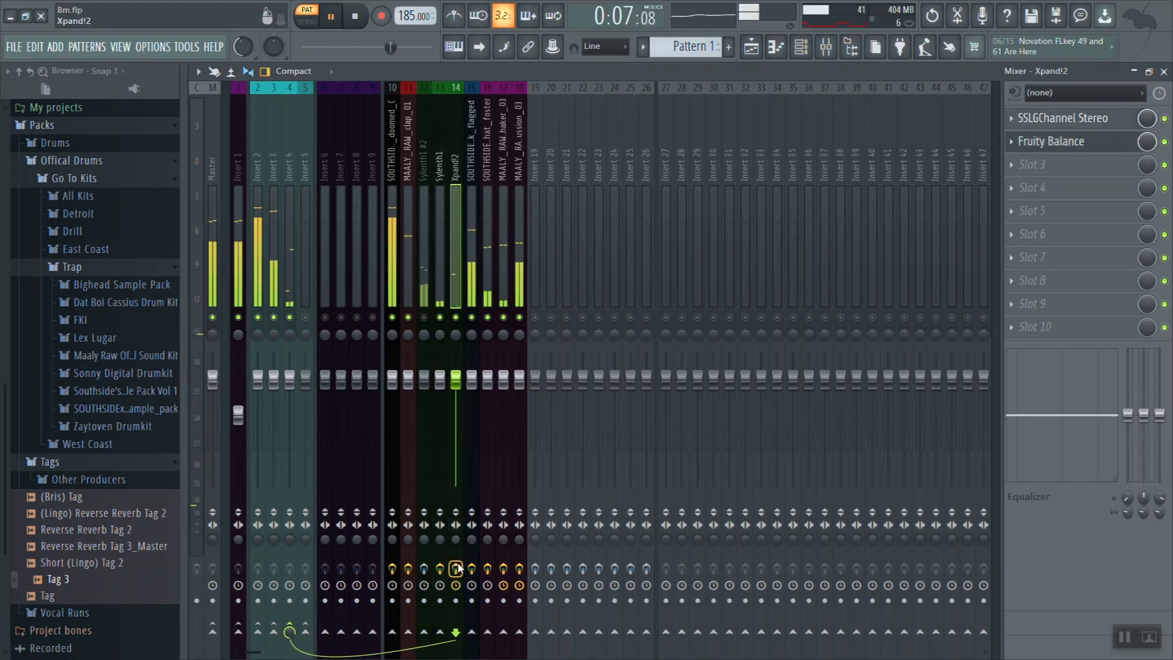
left_click(1063, 118)
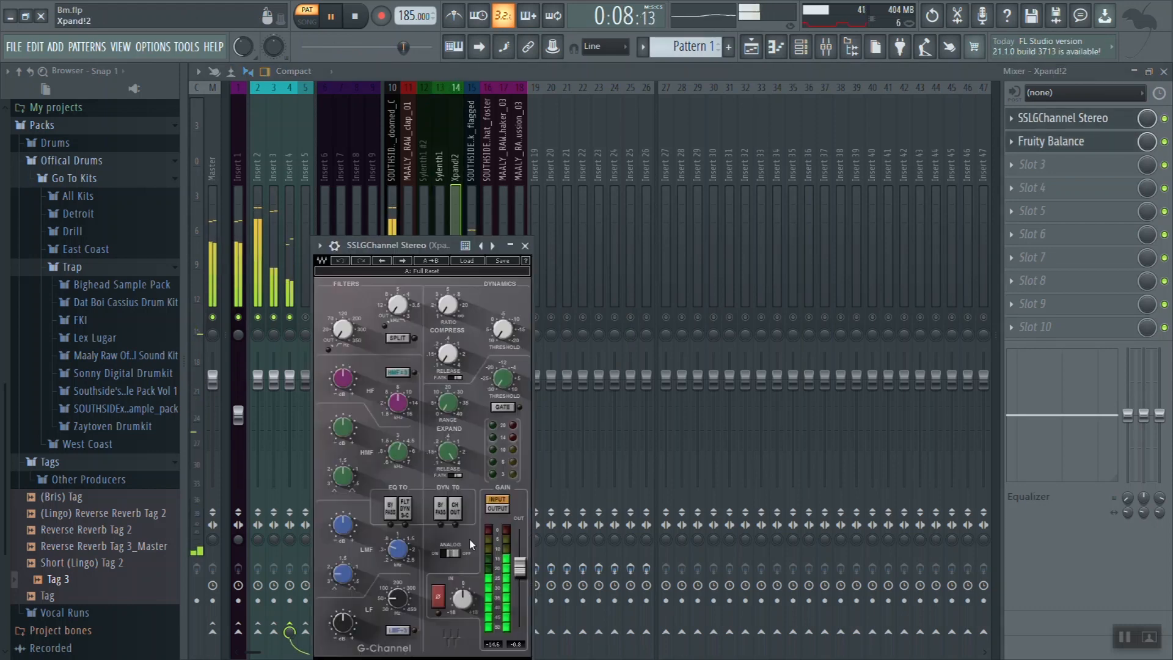
left_click(1045, 152)
left_click(1046, 152)
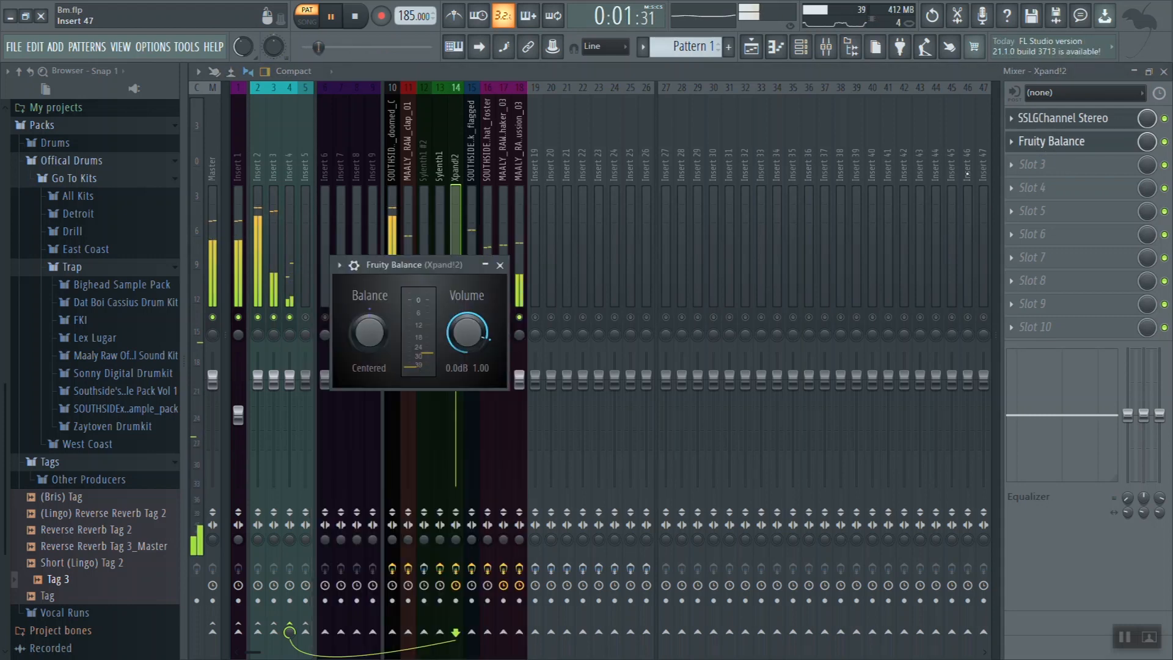
left_click_drag(427, 264, 600, 225)
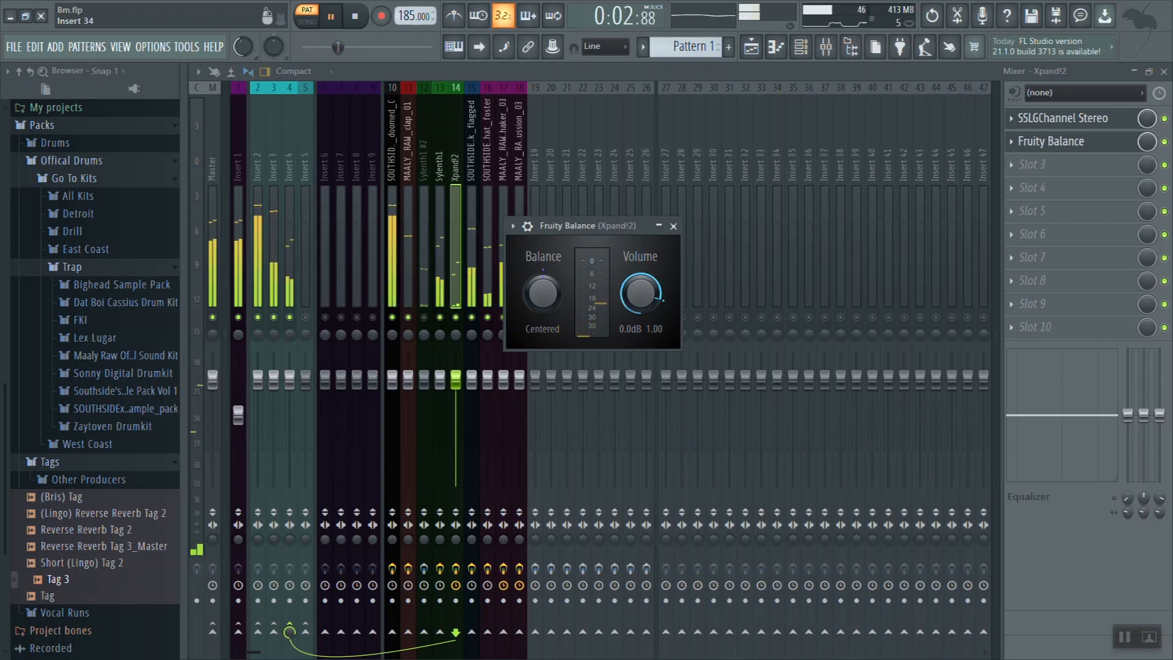
Step: Restart the pattern and set the Xpand!2 track's Fruity Balance volume to -1.0 dB during playback
left_click(355, 16)
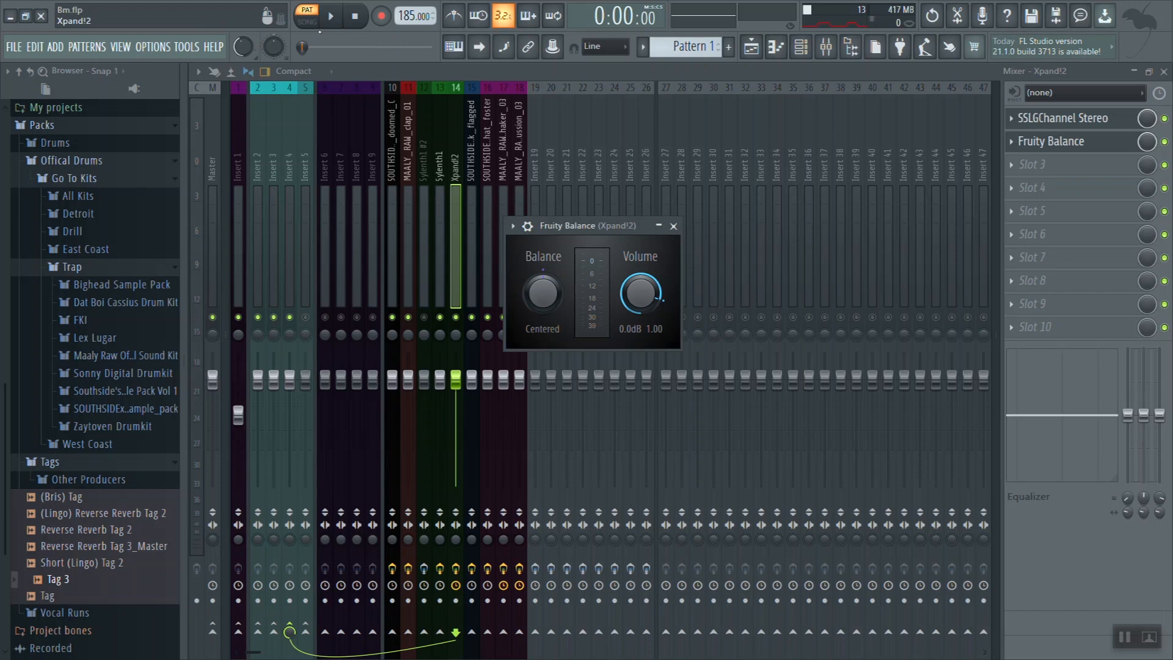
left_click(332, 22)
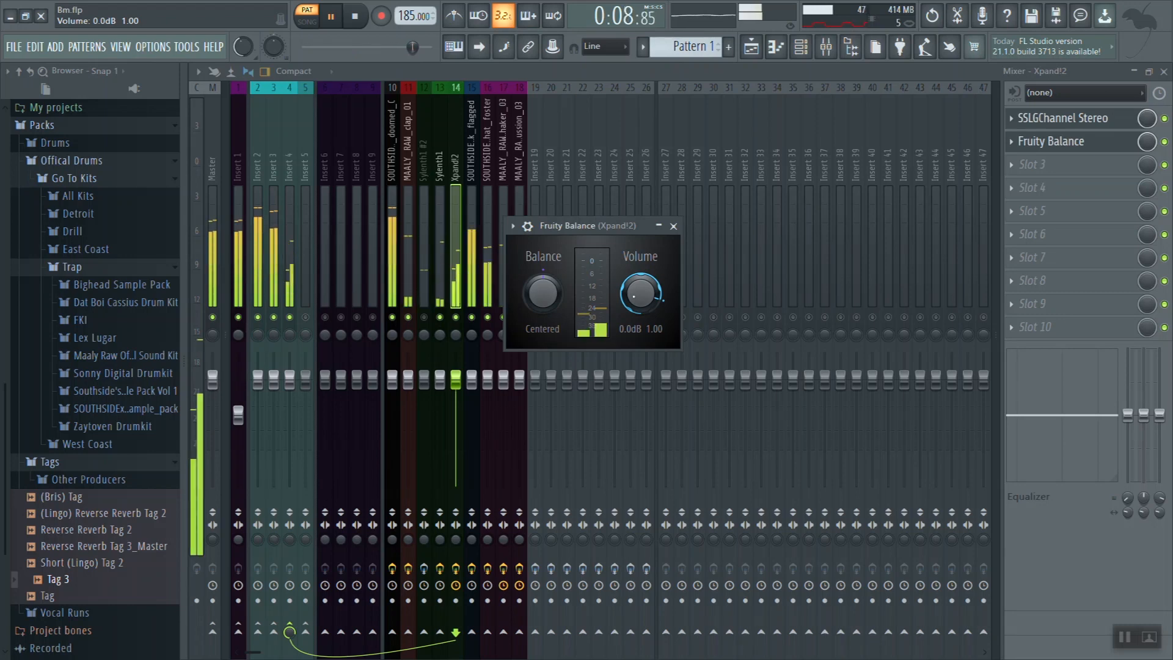
scroll(640, 293, "down", 2)
scroll(641, 293, "down", 1)
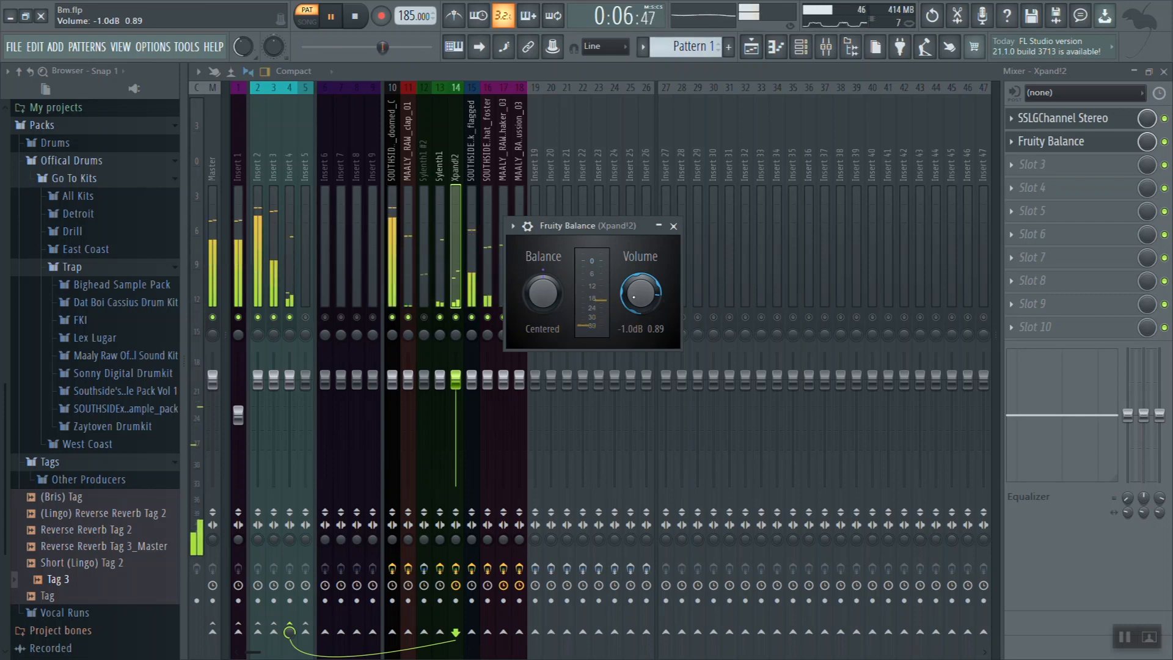
left_click(673, 226)
left_click(355, 16)
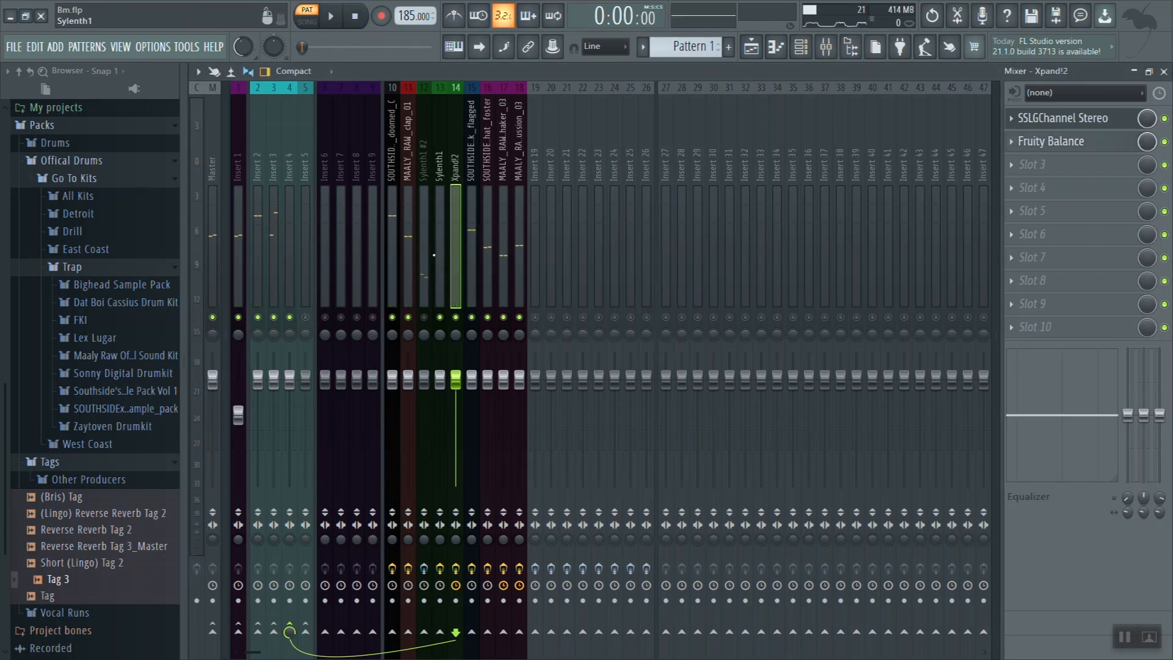
Step: Enable the Sylenth1 #2 track's effects, inspect its SSLGChannel Stereo plugin, close it and unmute the track
left_click(420, 222)
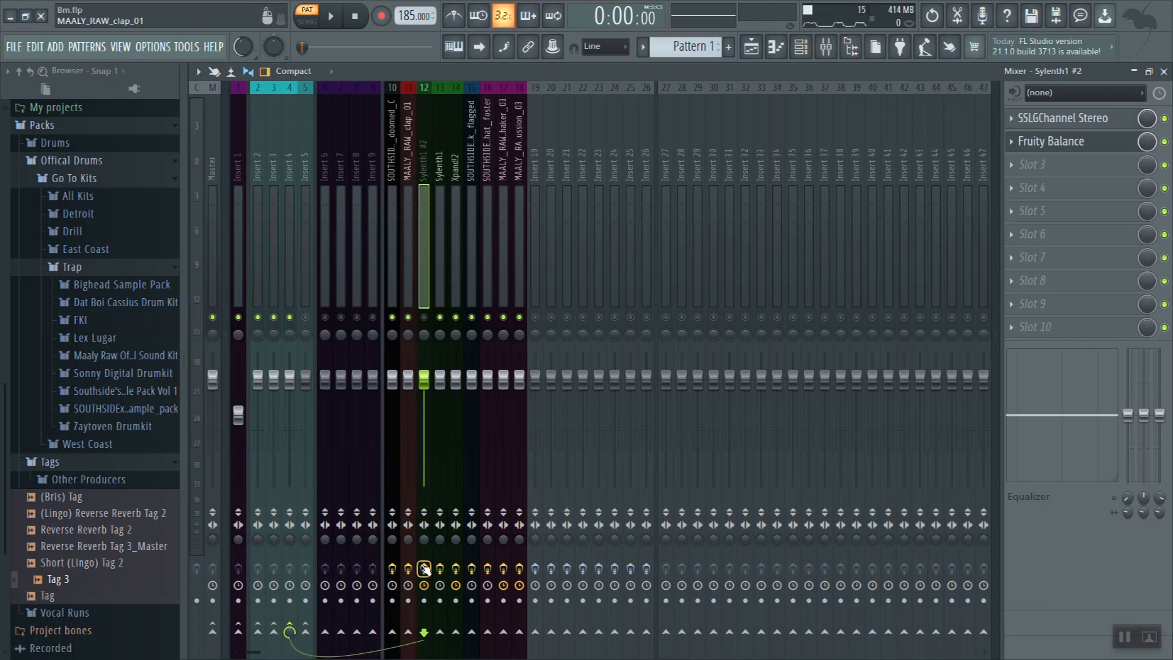
left_click(1063, 118)
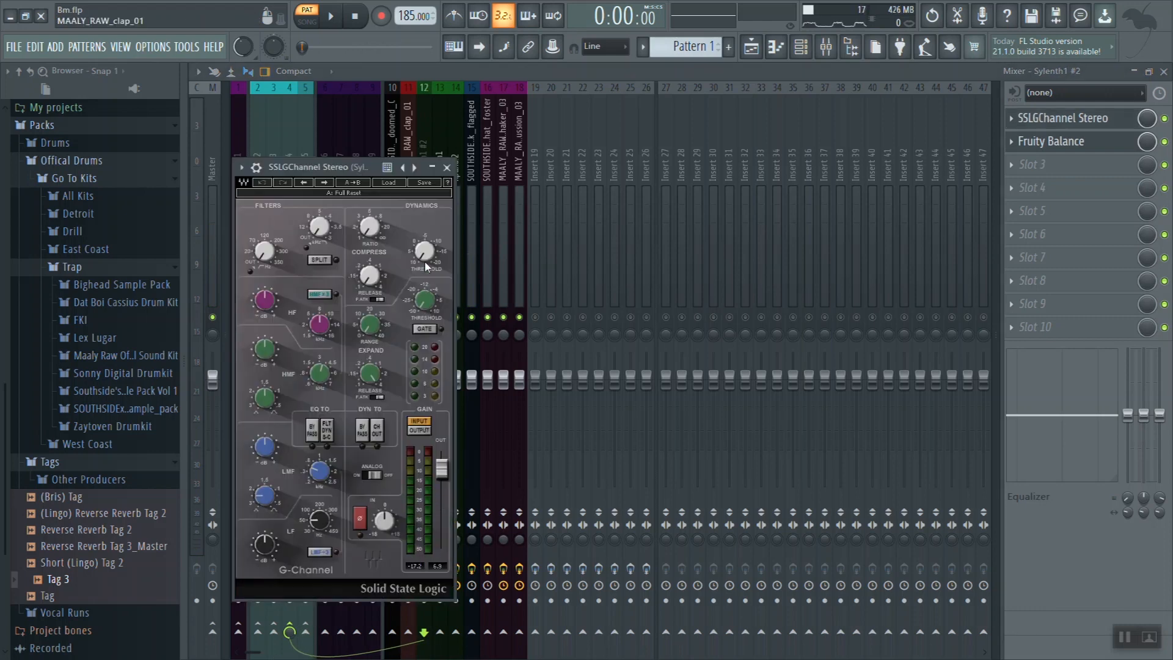
left_click_drag(335, 170, 682, 160)
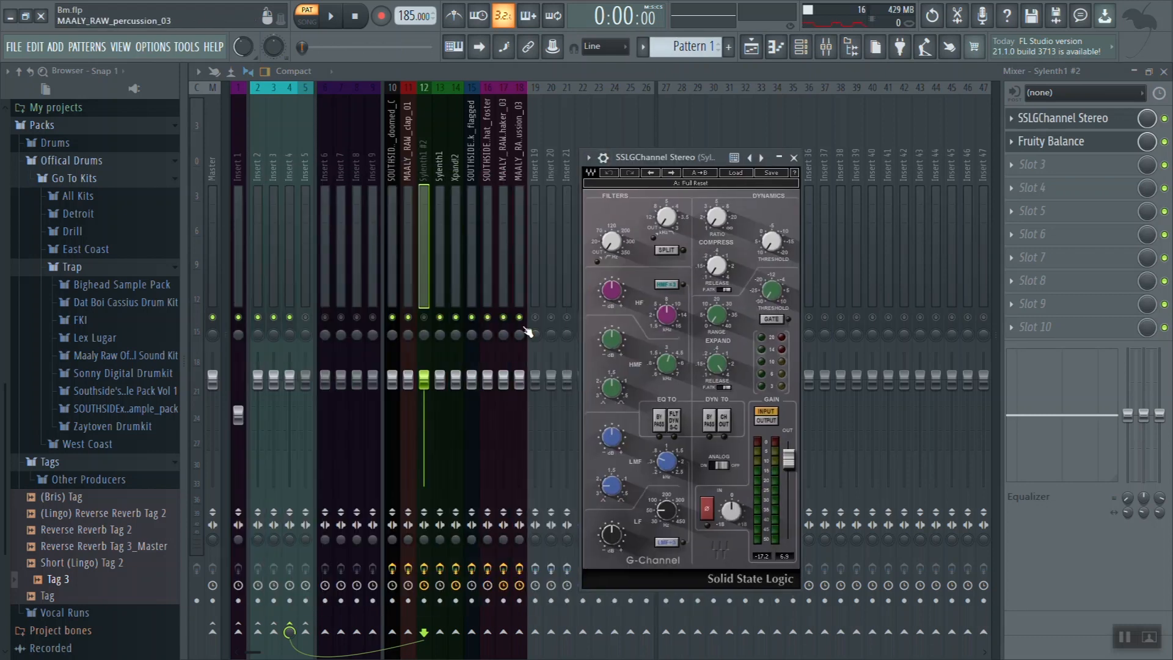
key("Escape")
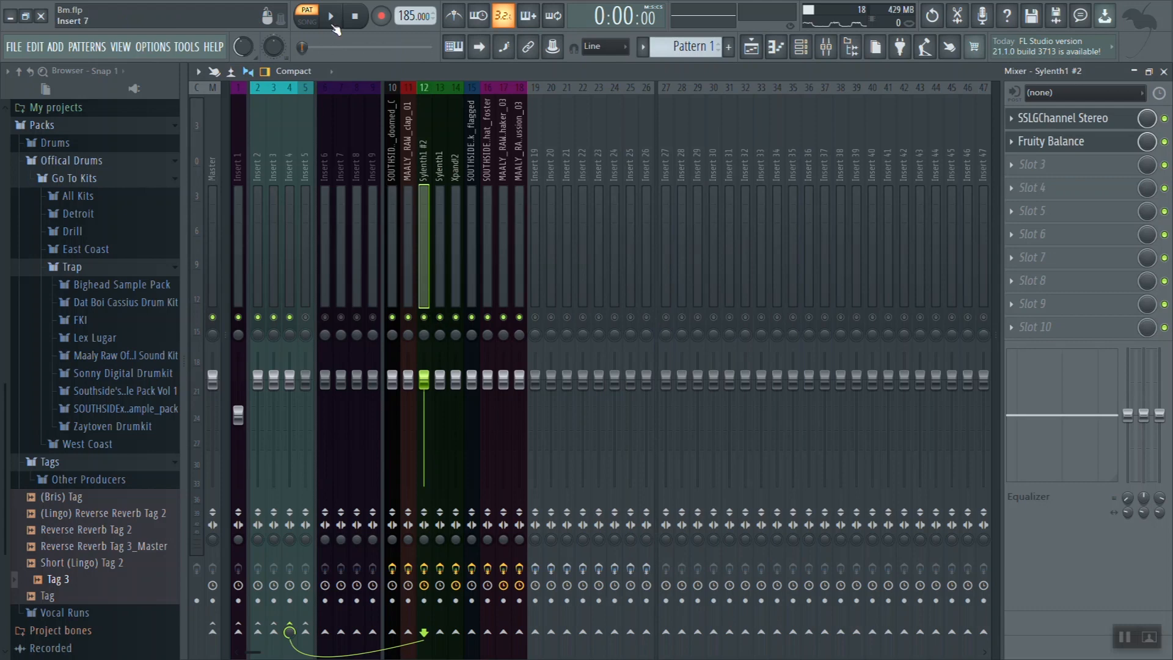
Step: Set the Sylenth1 #2 track's Fruity Balance volume to 5.6 dB during playback, with its SSLGChannel Stereo bypassed
key("space")
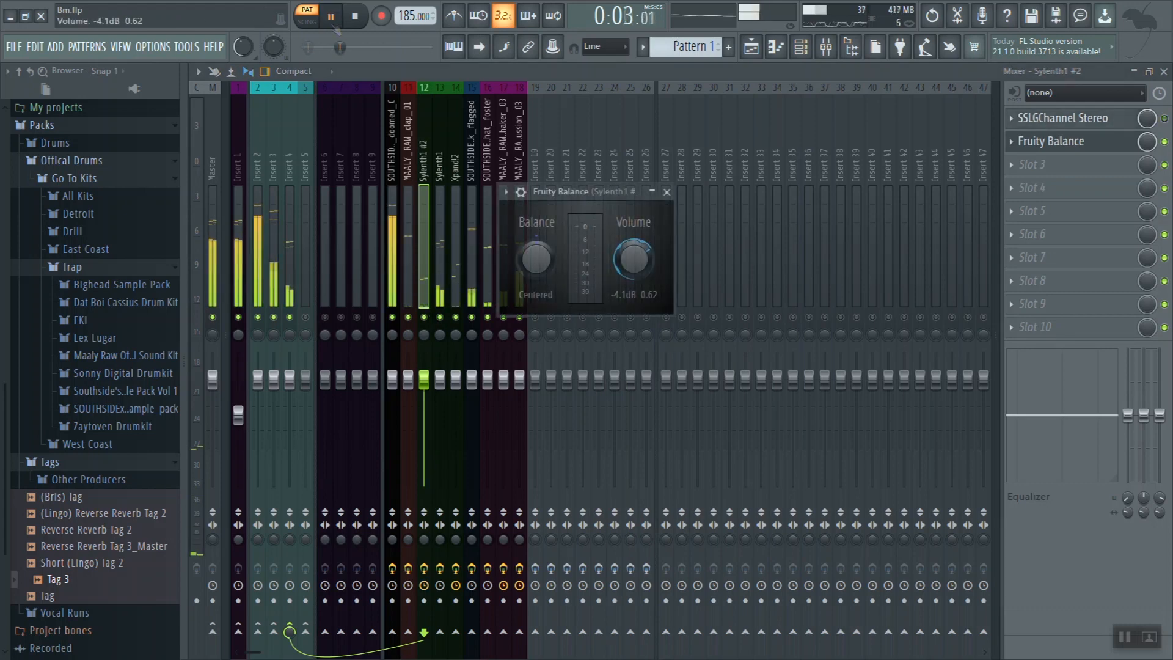
left_click_drag(633, 260, 633, 208)
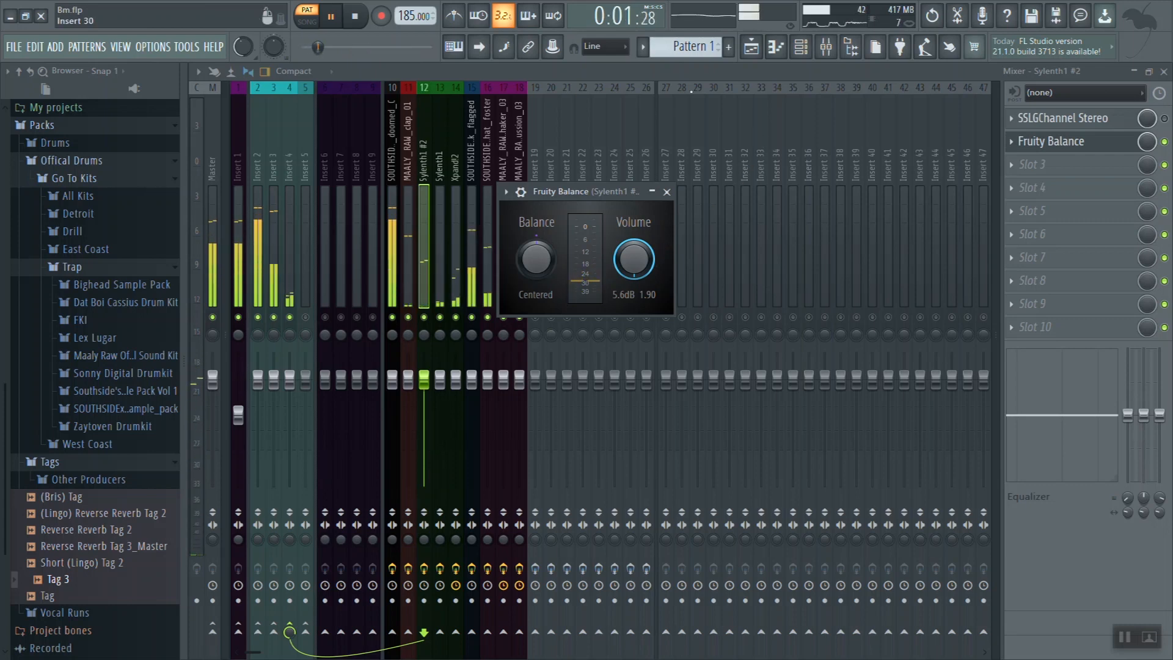
key("space")
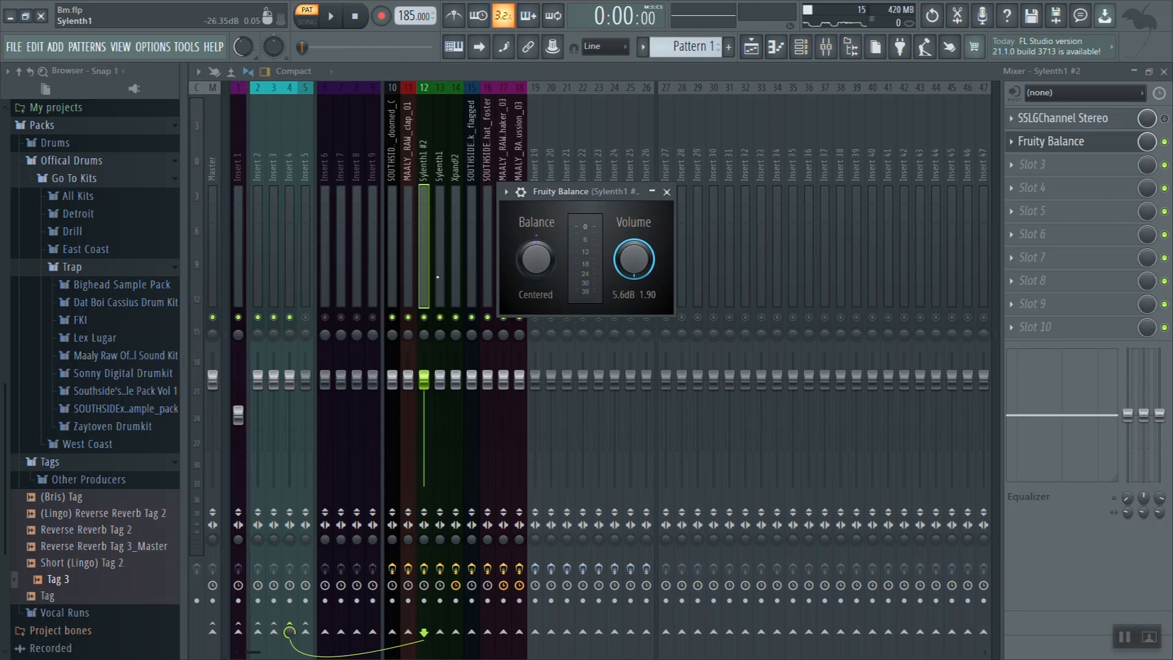
Step: Compare the pattern's playback with the effects of tracks 10 to 18 all bypassed and all enabled again
left_click(455, 263)
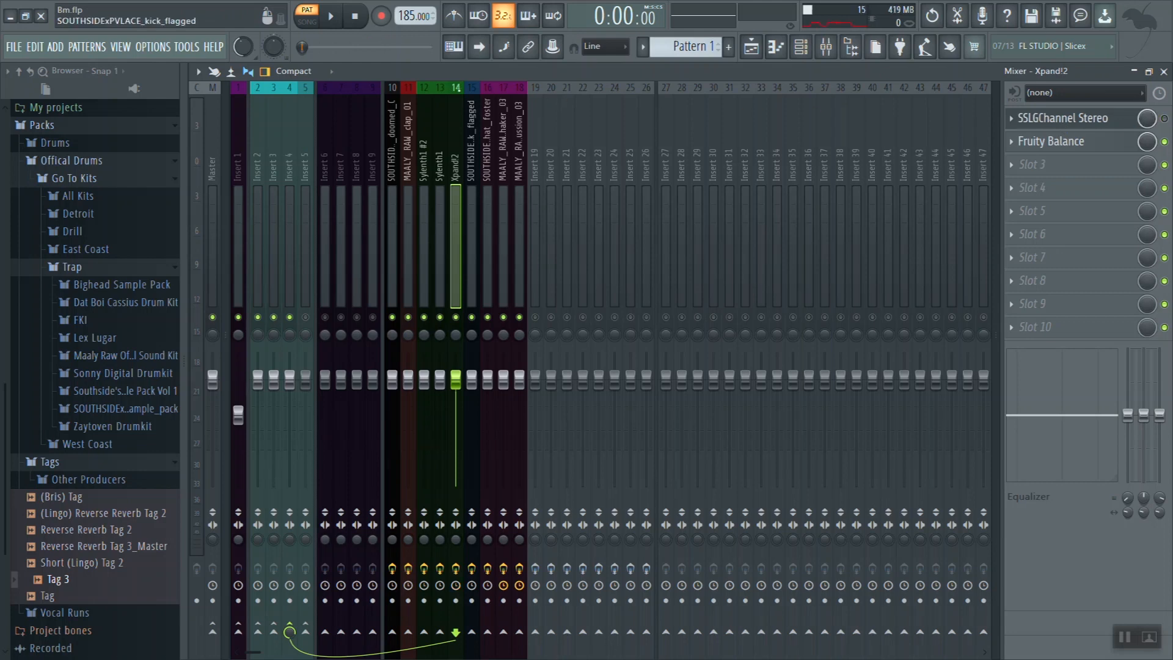
left_click(408, 397)
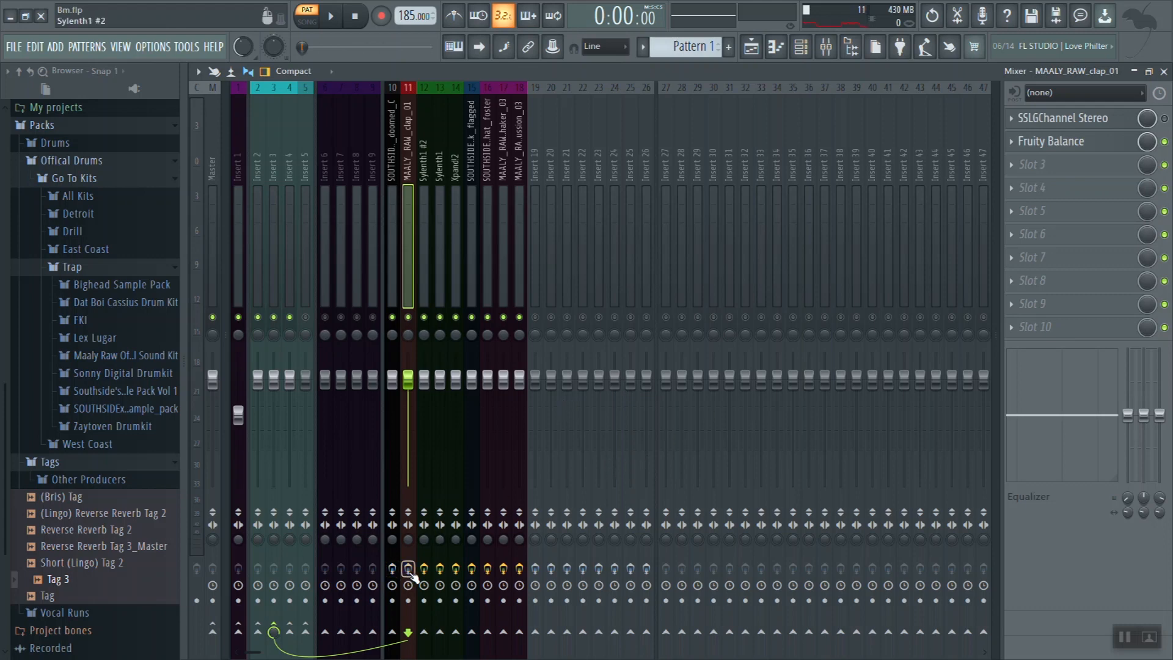
left_click(503, 569)
key("space")
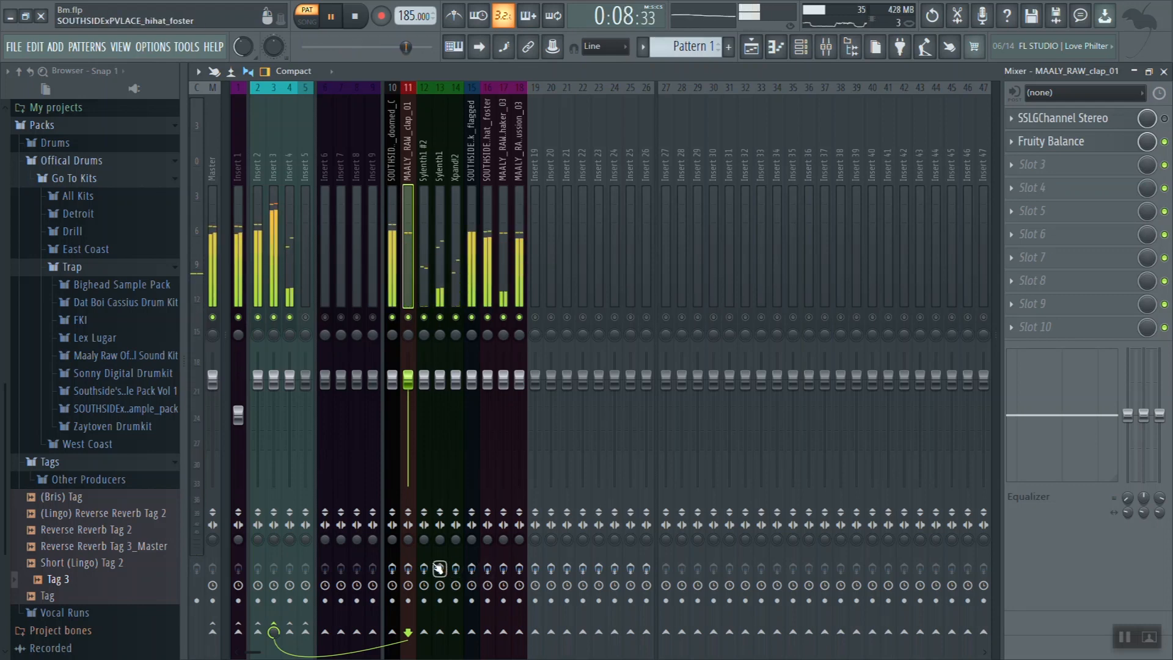
key("space")
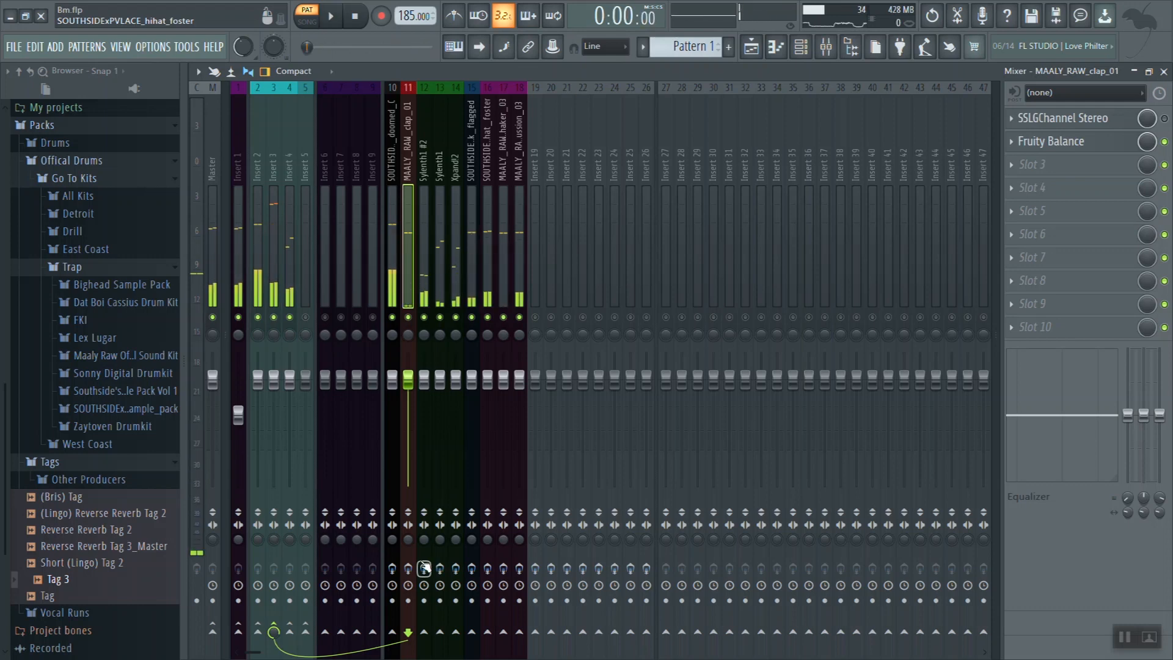
left_click_drag(419, 572, 475, 573)
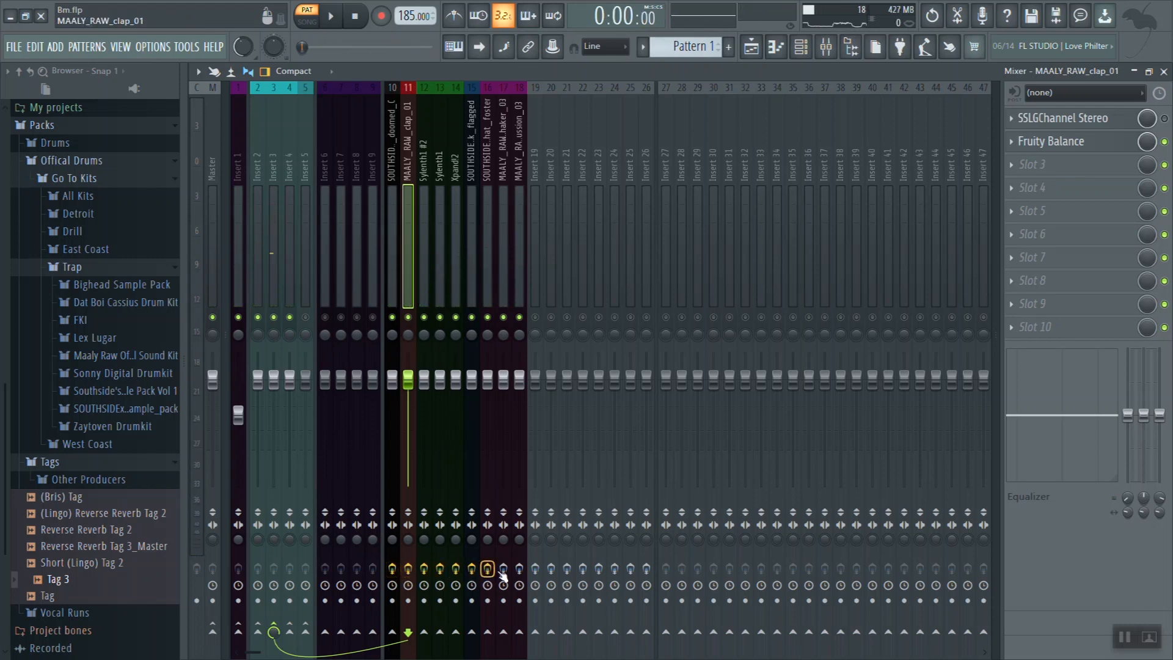
key("space")
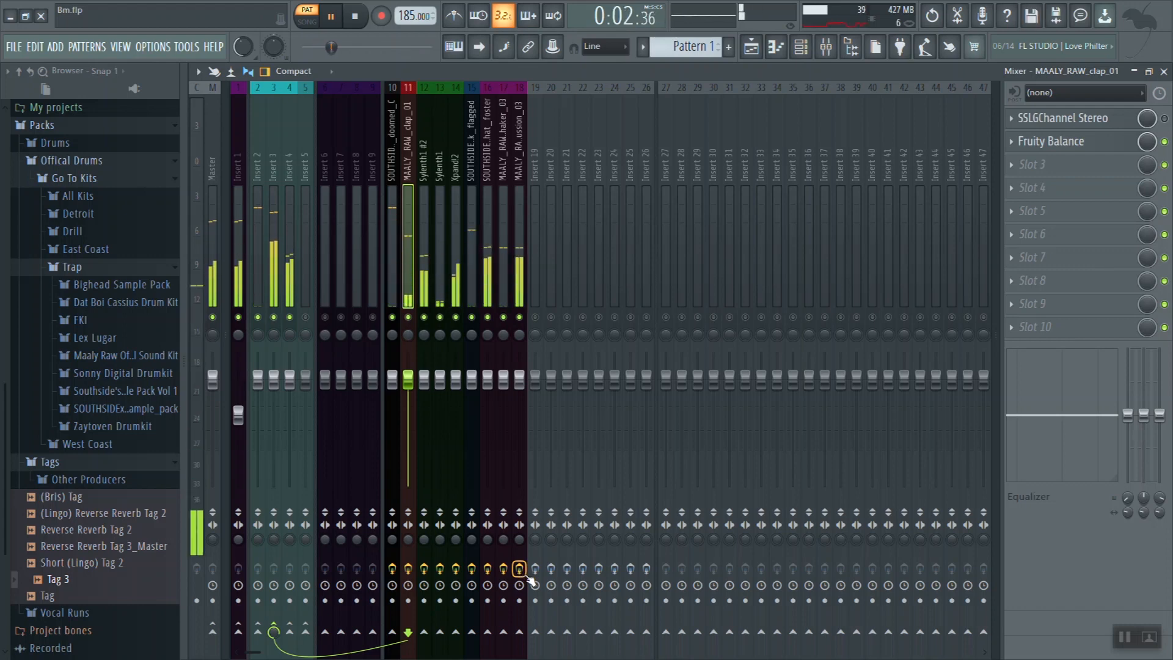
key("space")
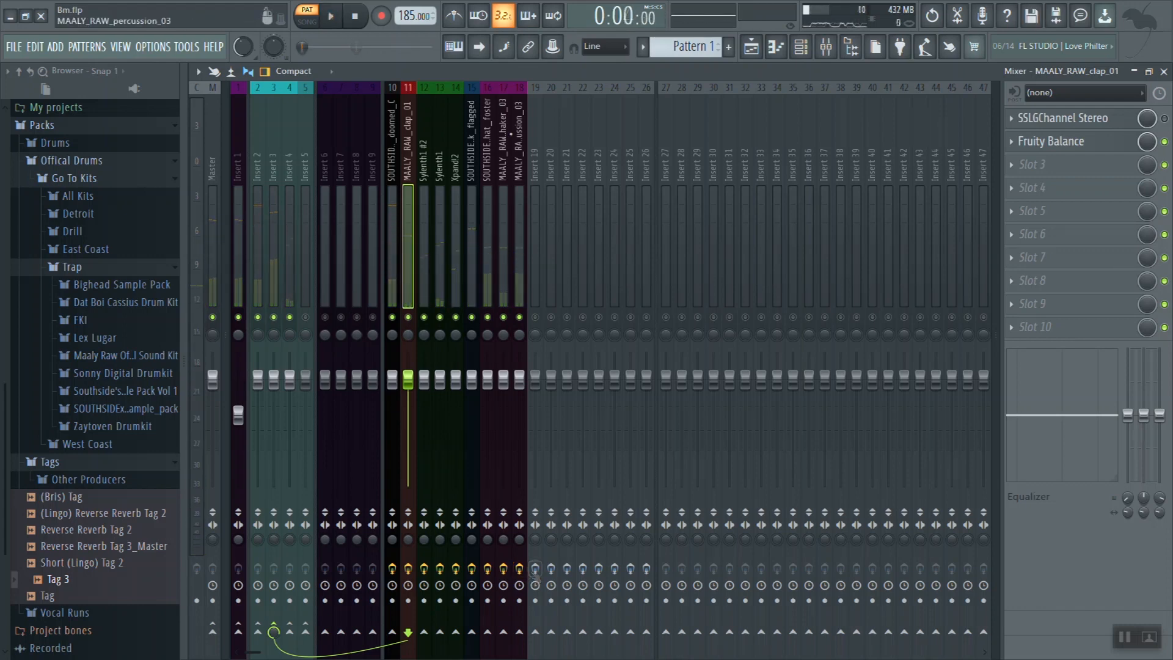
Step: Select tracks 10 to 18 and lower their faders together by the same amount while the pattern plays
left_click(397, 179)
left_click(407, 173, "ctrl")
left_click(666, 184)
left_click(538, 186)
left_click(472, 183)
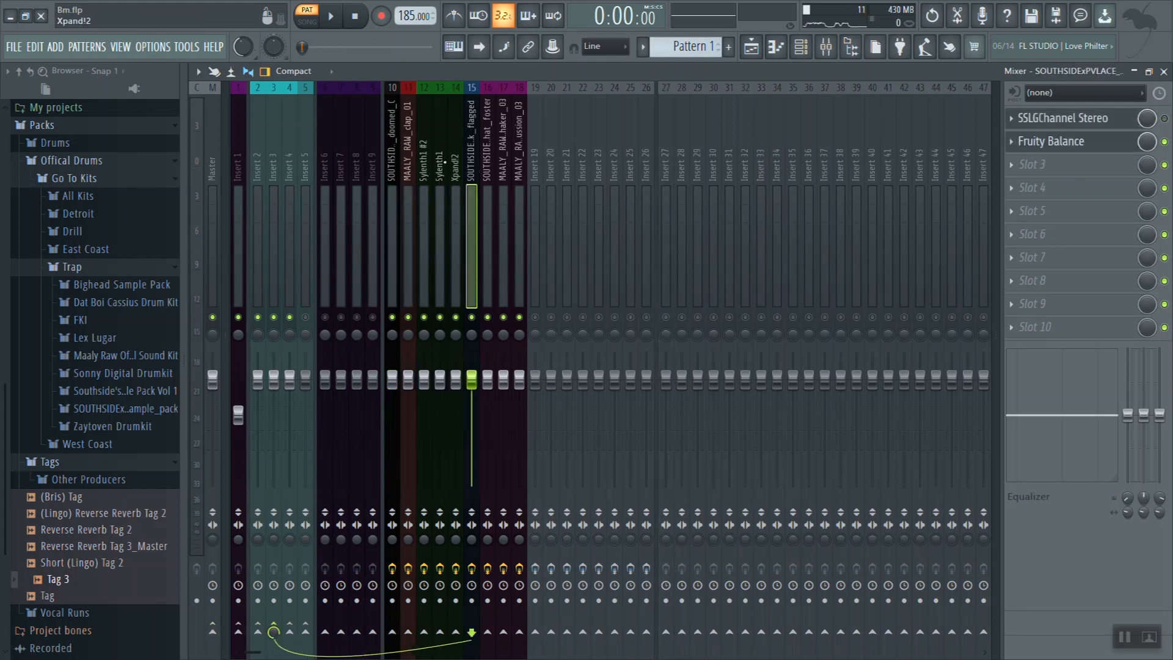
left_click(337, 17)
left_click_drag(415, 379, 496, 395)
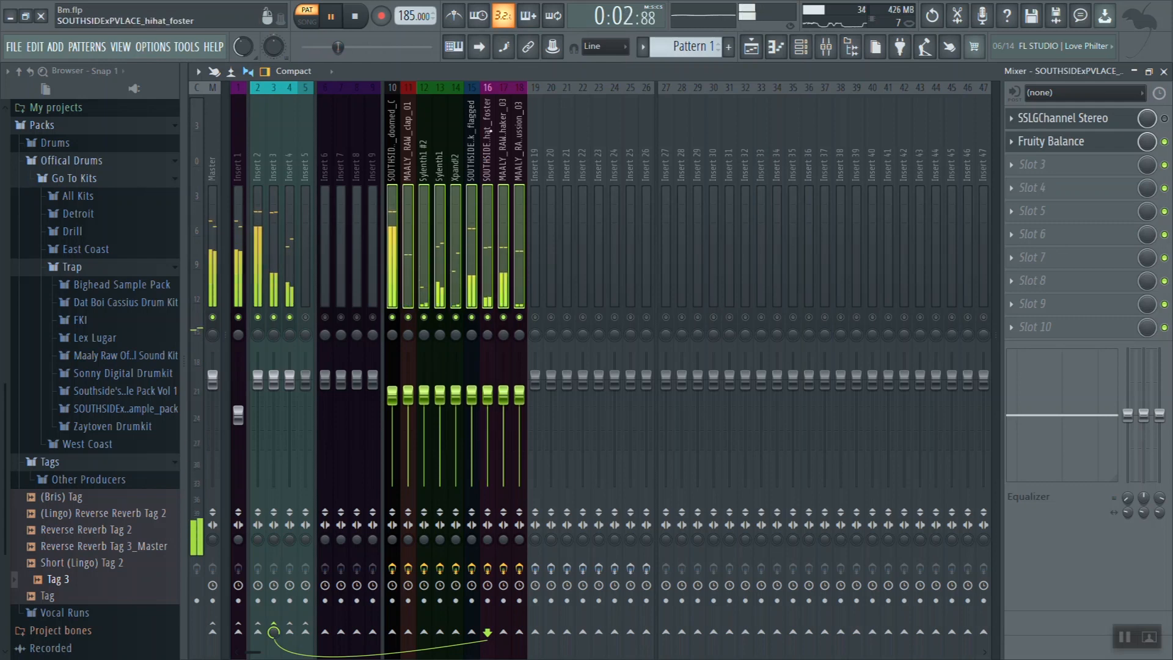
left_click(471, 131)
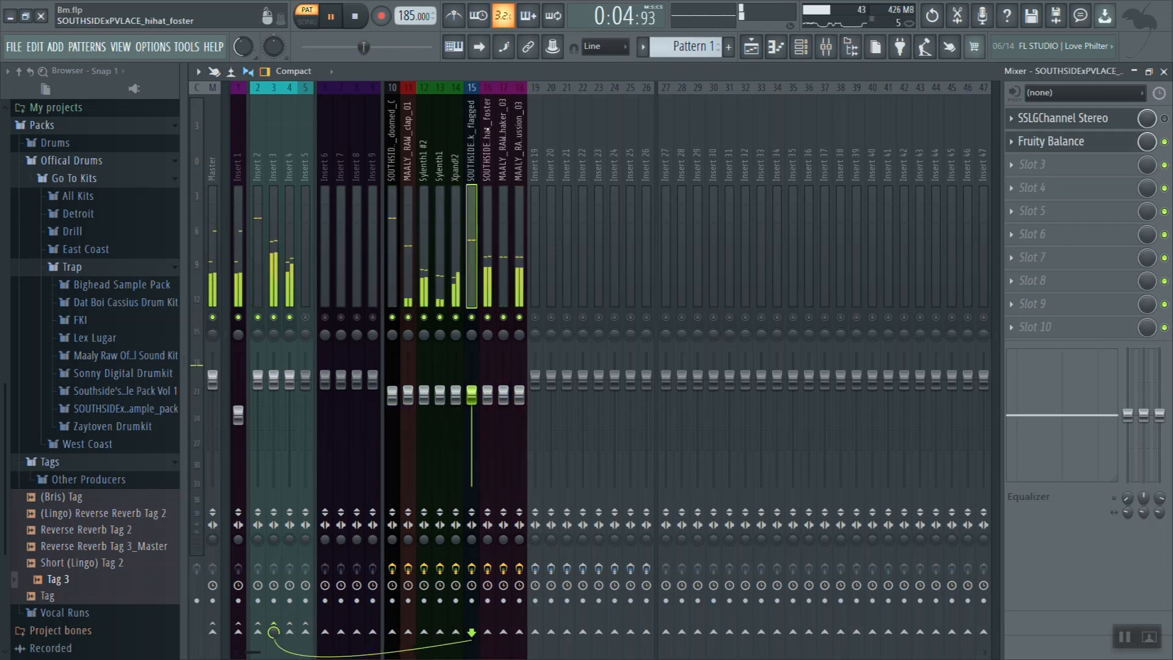
key("space")
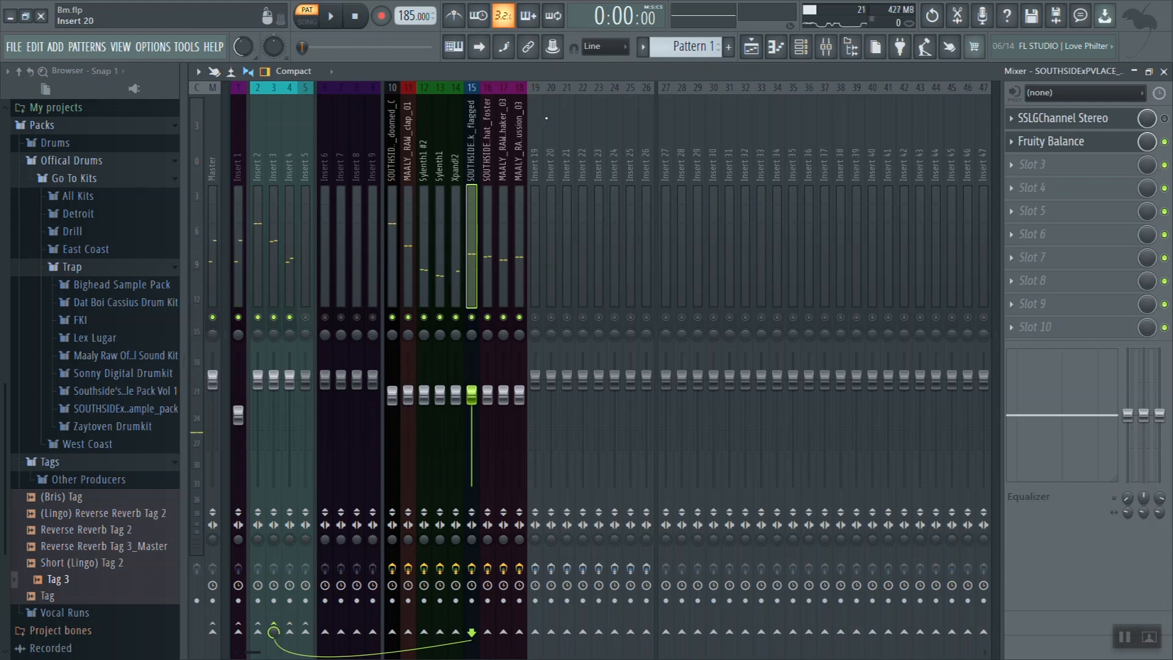
Step: Select the Sylenth1 #2, Sylenth1 and Xpand!2 tracks together and unmute all mixer tracks from their Insert 4 bus
left_click(424, 164)
left_click(438, 164, "ctrl")
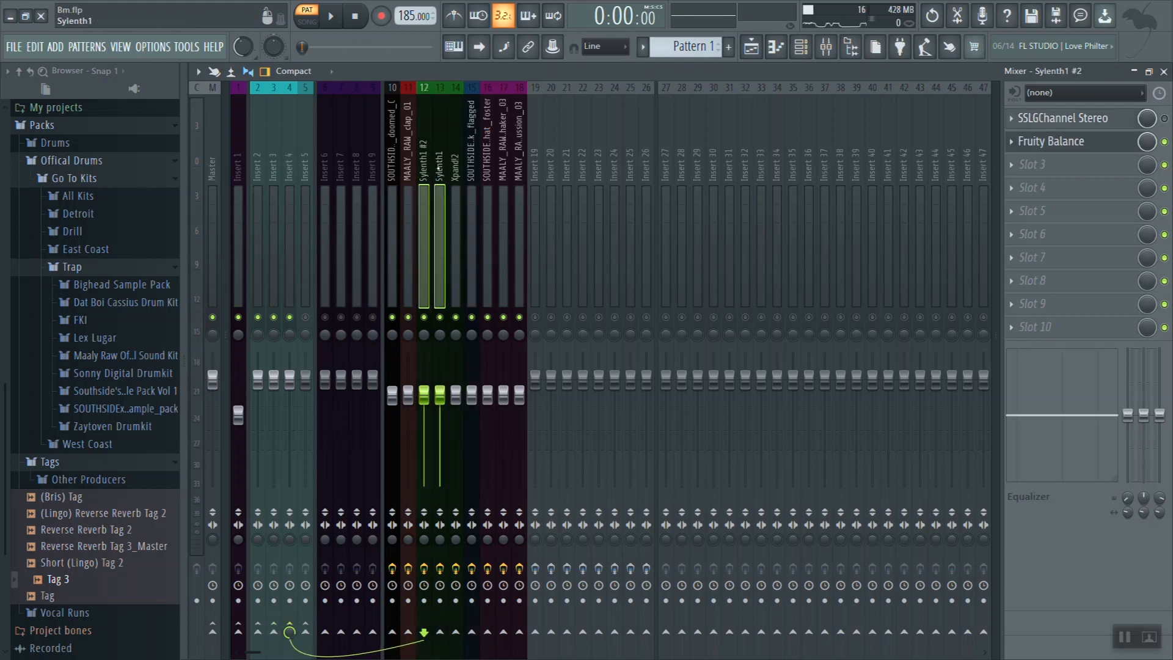
left_click(450, 174, "ctrl")
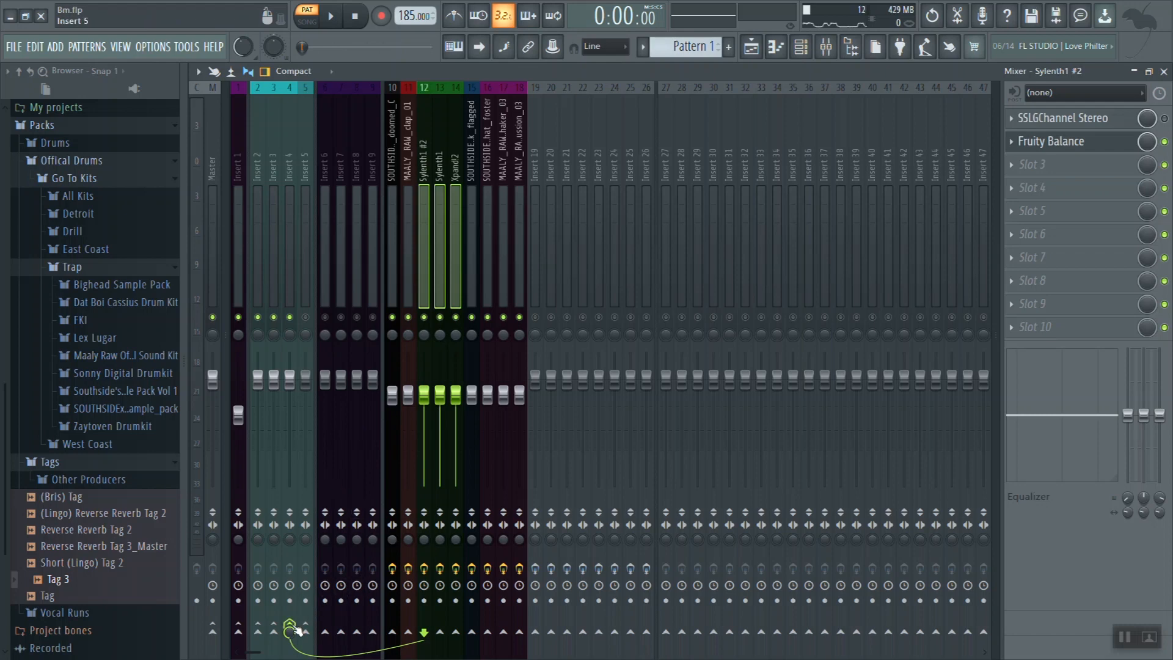
left_click(289, 317)
Step: Play the pattern and check the levels of the Insert 4, Insert 3 and Insert 2 buses against each other
key("space")
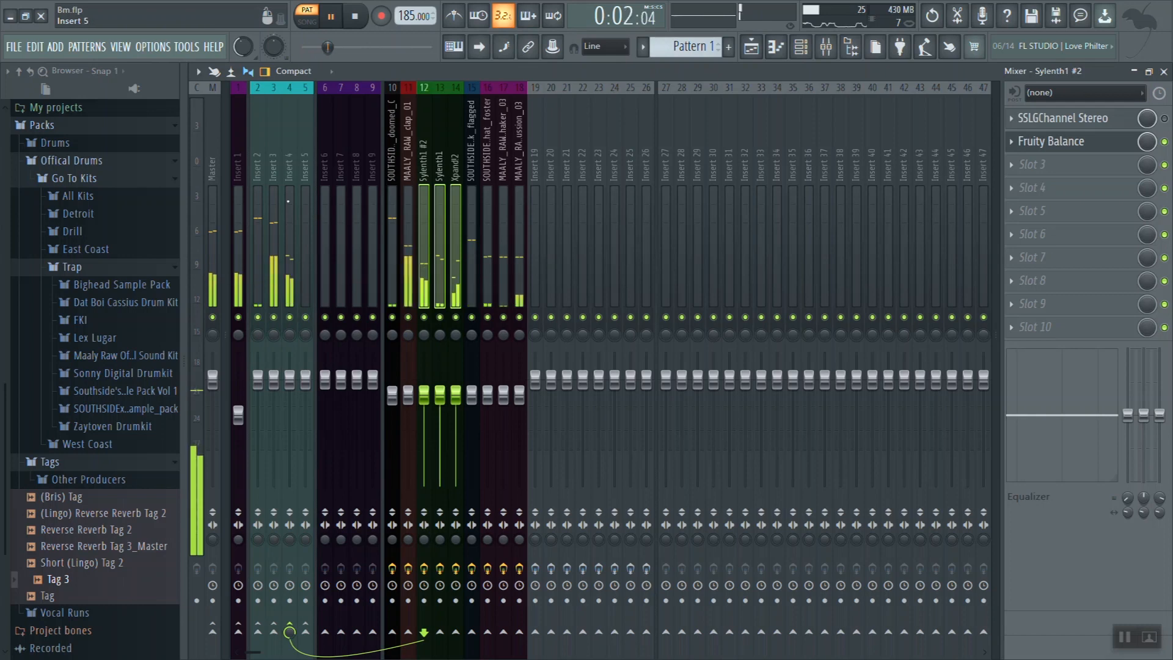
left_click(277, 224)
key("space")
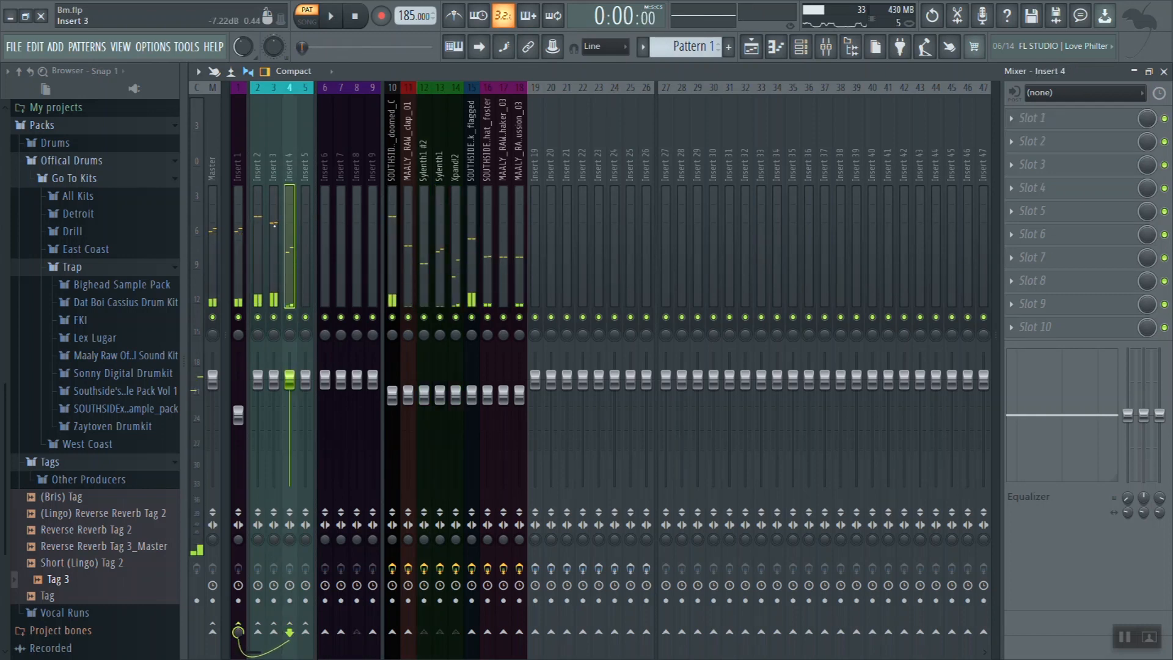
left_click(259, 224)
left_click(274, 225)
left_click(259, 225)
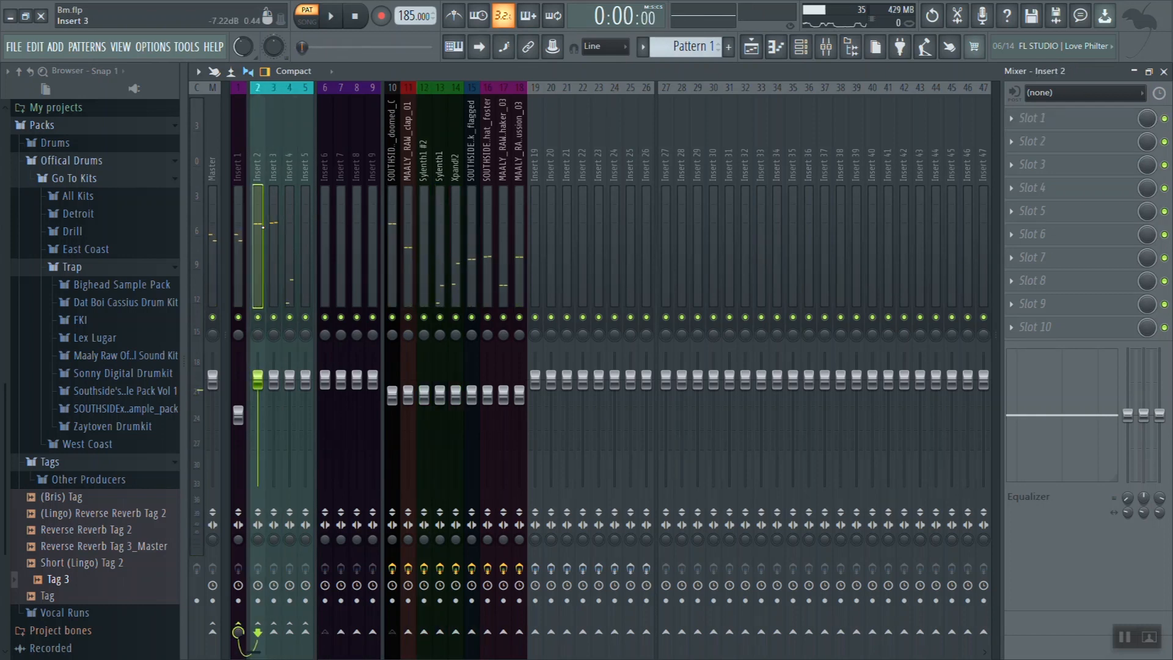
key("space")
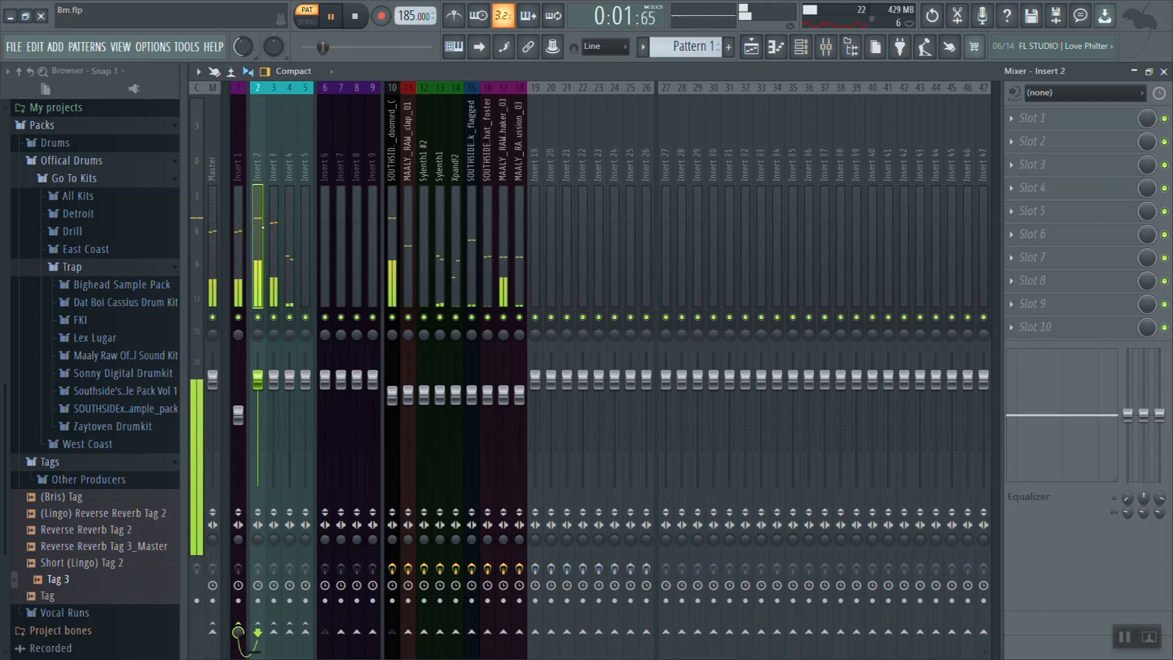
key("space")
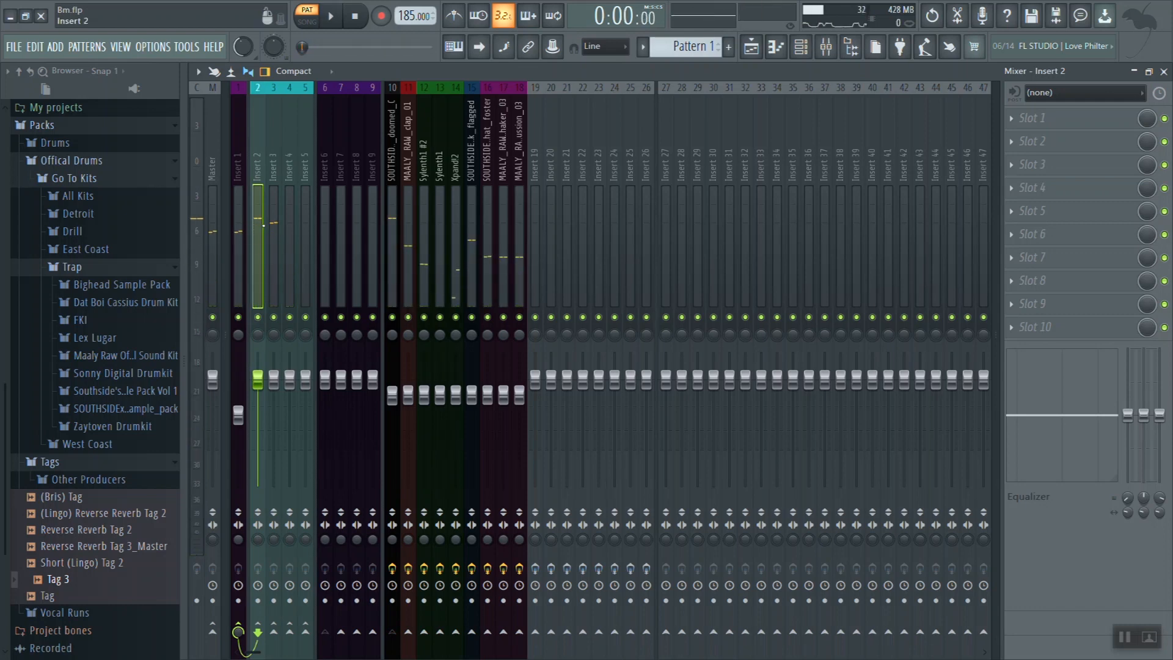